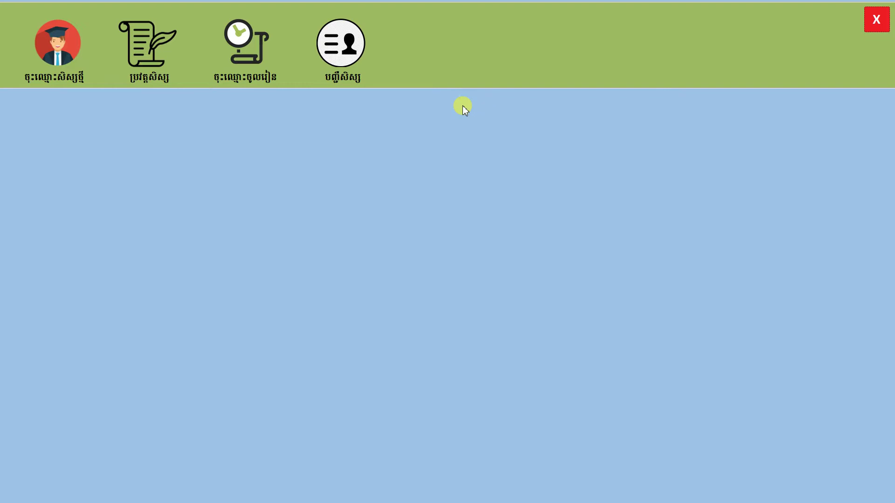
# View the new-student registration form and the History student form from the main form, closing each one
pyautogui.click(52, 77)
pyautogui.moveTo(474, 102); pyautogui.dragTo(437, 153)
pyautogui.click(601, 273)
pyautogui.click(150, 78)
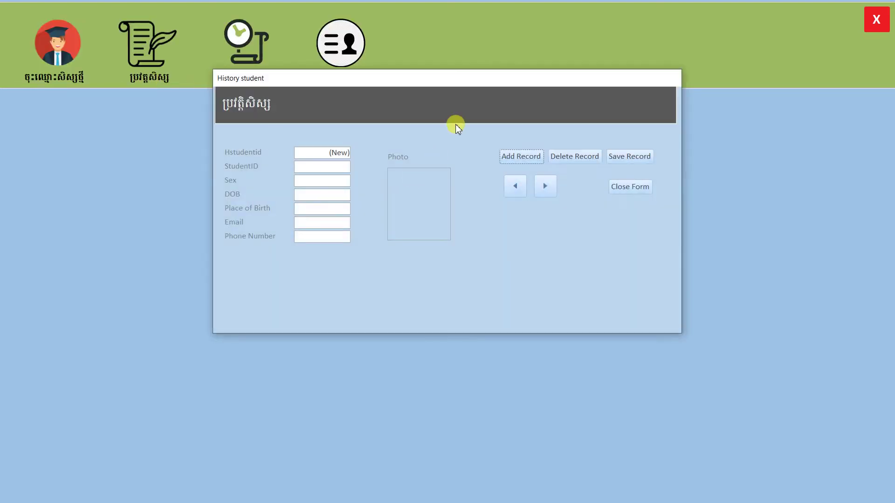
pyautogui.moveTo(449, 86); pyautogui.dragTo(399, 119)
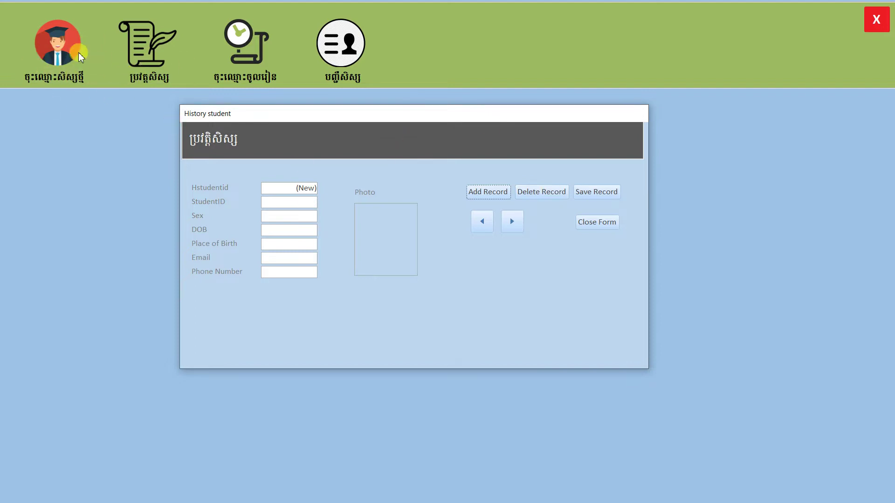
pyautogui.click(612, 220)
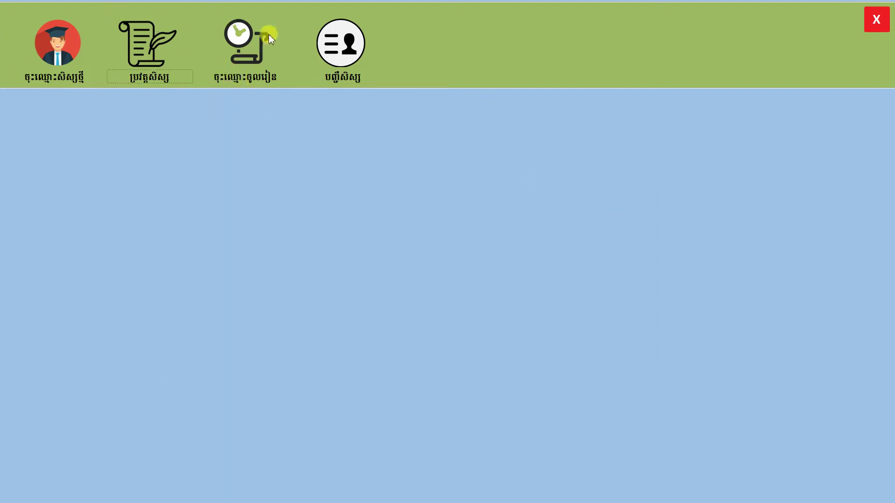
# Check the Enter Study form, and close it together with the main form
pyautogui.click(256, 77)
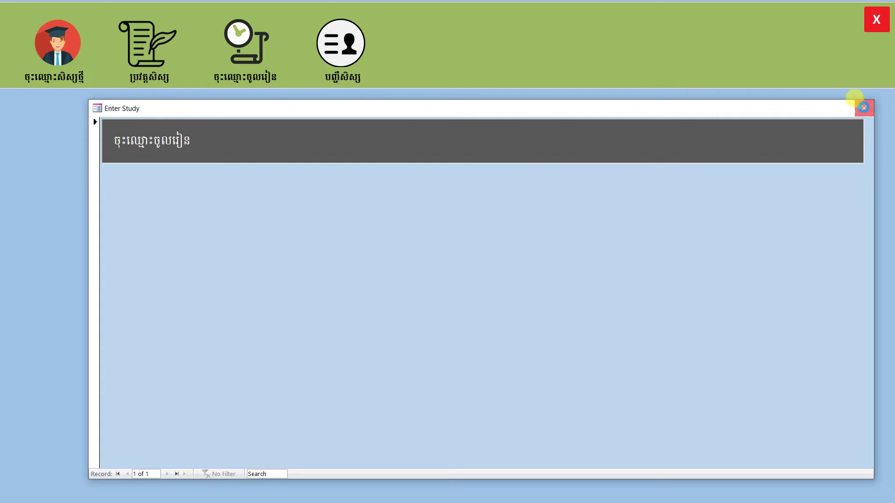
pyautogui.click(864, 108)
pyautogui.click(244, 77)
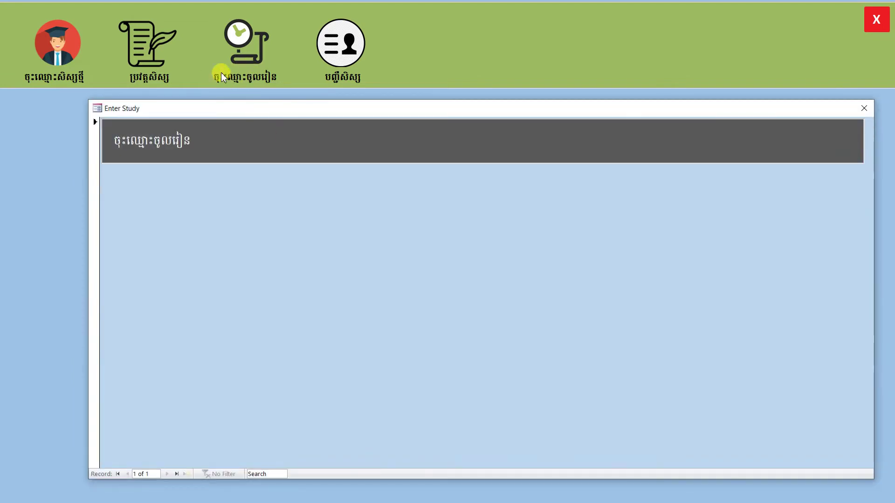
pyautogui.click(864, 108)
pyautogui.click(863, 111)
pyautogui.click(875, 20)
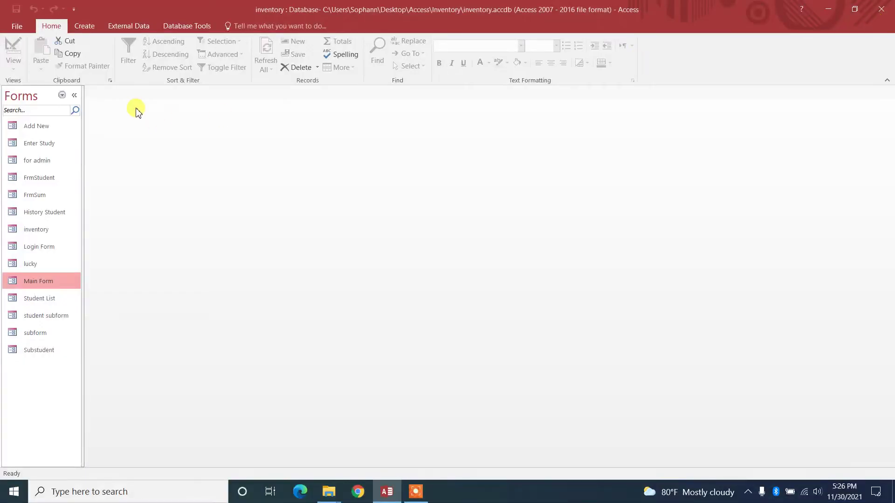
# List the database's tables and create a new table in Design view
pyautogui.click(84, 26)
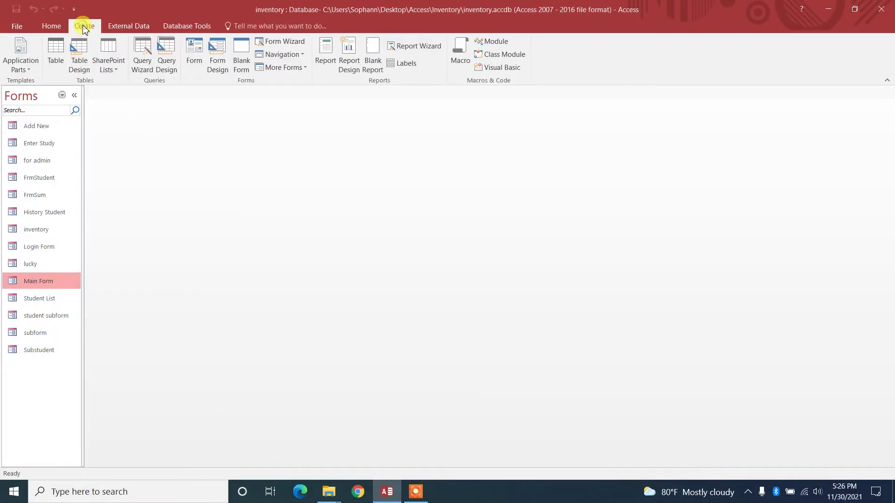
pyautogui.click(62, 95)
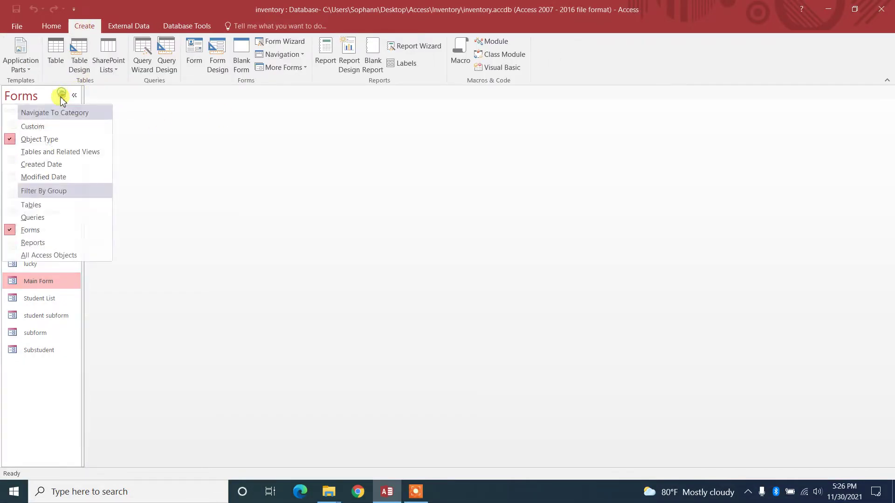
pyautogui.click(55, 210)
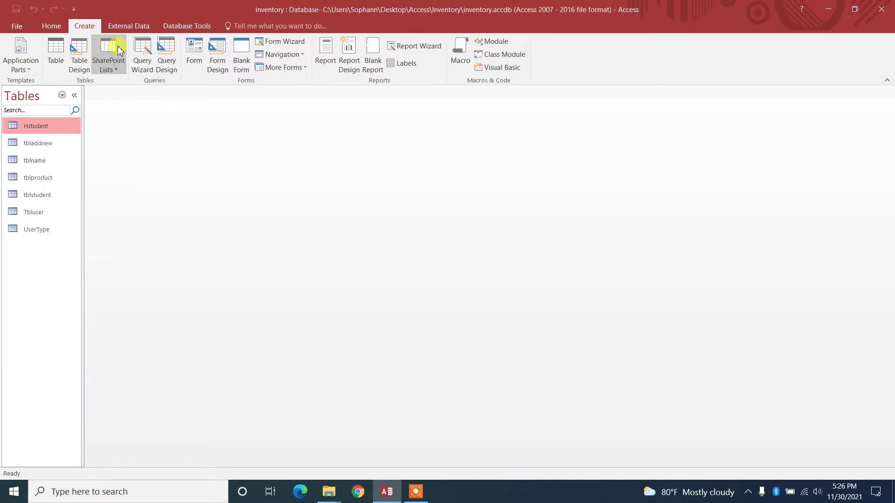
pyautogui.click(78, 52)
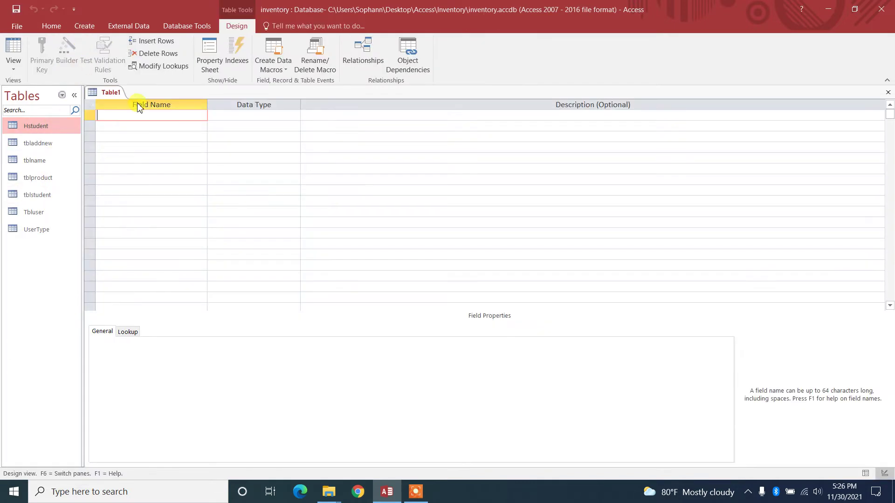
# Add an EnID field with the AutoNumber data type as the table's first field
pyautogui.write('EnID')
pyautogui.press('Tab')
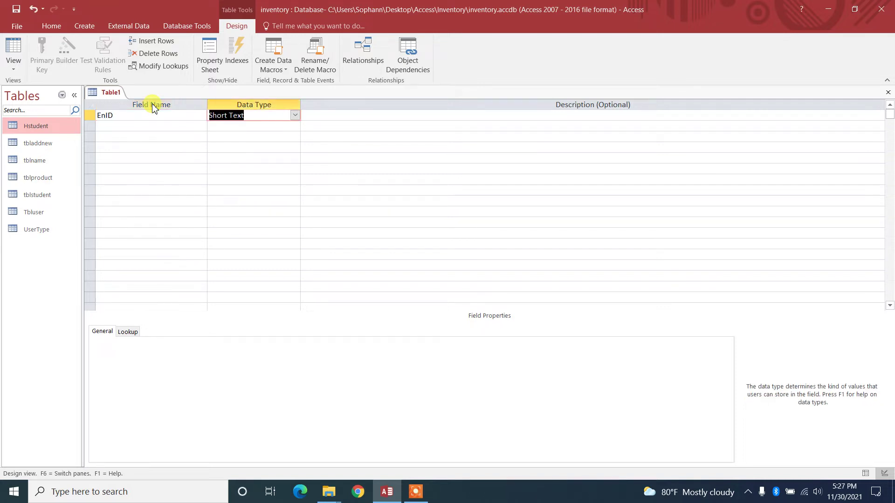
pyautogui.write('a')
pyautogui.press('Tab')
pyautogui.press('Tab')
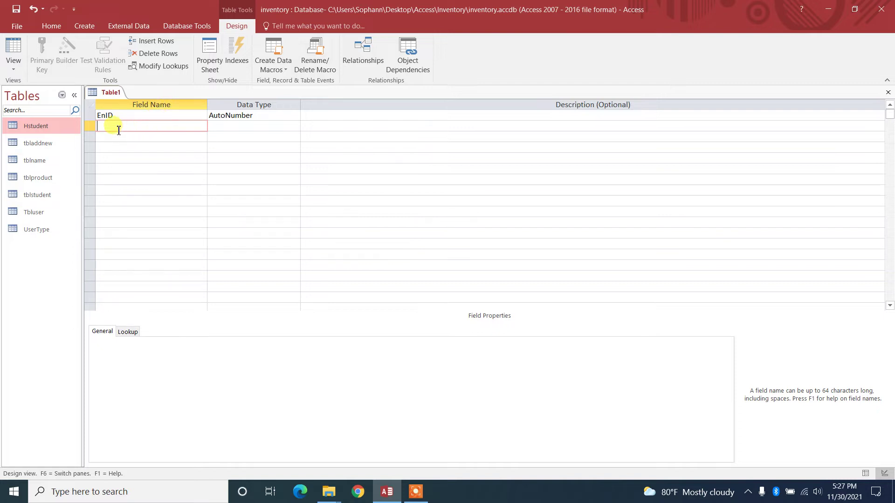
# Add a StudentID field with the Number data type below EnID
pyautogui.write('Studdent')
pyautogui.press('BackSpace')
pyautogui.press('BackSpace')
pyautogui.press('BackSpace')
pyautogui.write('ID')
pyautogui.press('Tab')
pyautogui.write('Number')
pyautogui.press('Tab')
pyautogui.press('Tab')
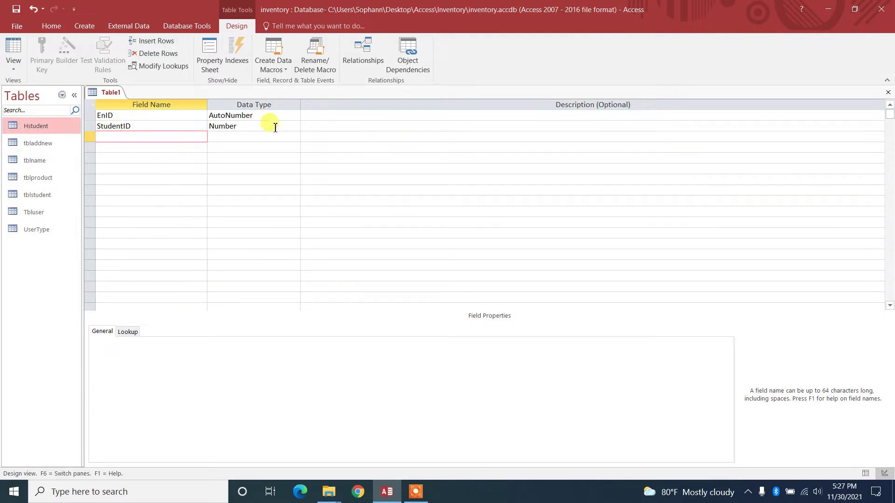
# Examine the EnID and StudentID field definitions in the new table
pyautogui.click(123, 116)
pyautogui.click(138, 126)
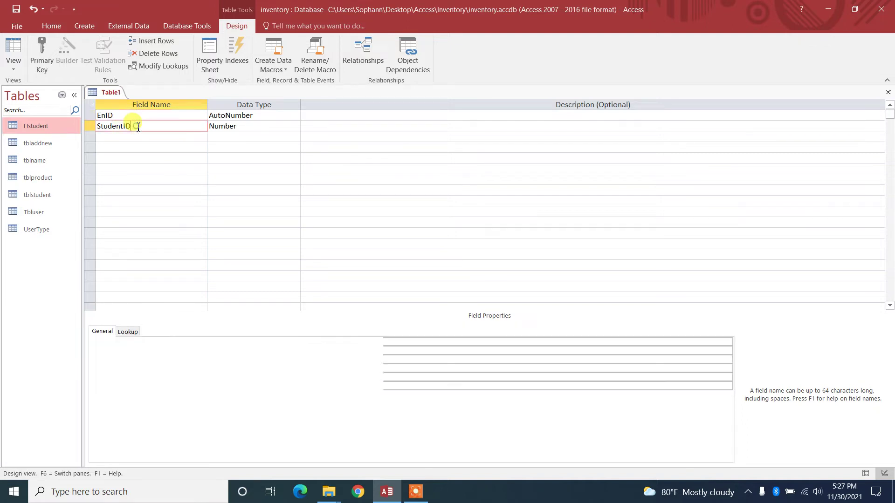
pyautogui.click(108, 137)
pyautogui.click(134, 128)
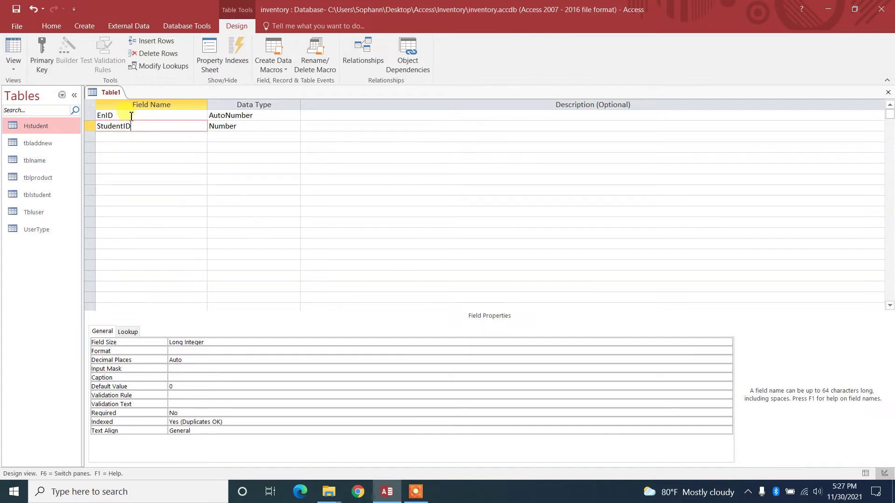
pyautogui.click(120, 136)
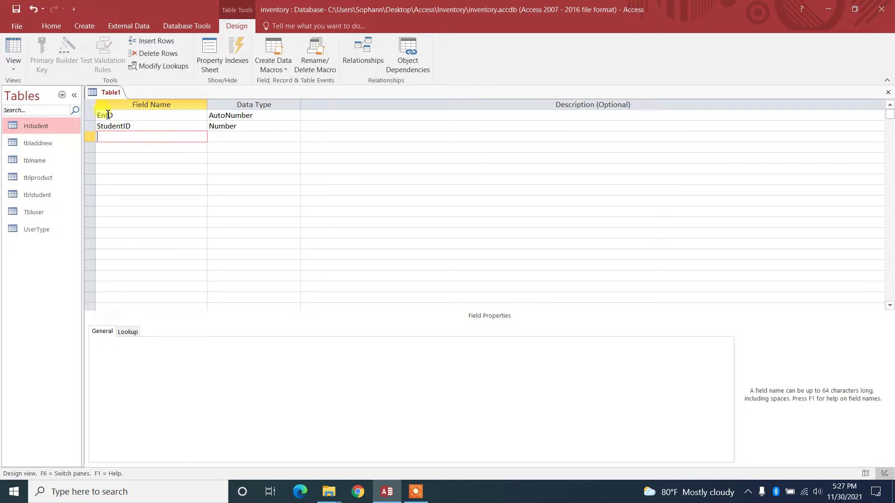
pyautogui.click(117, 116)
pyautogui.press('Down')
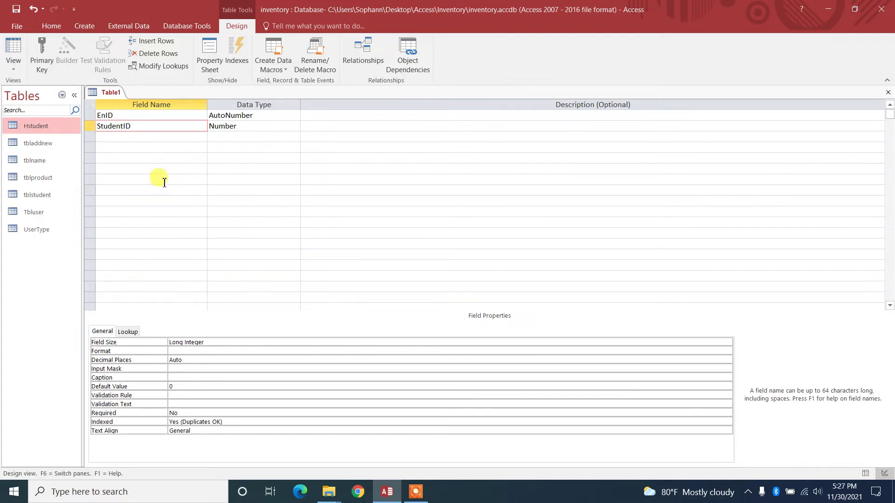
pyautogui.click(120, 116)
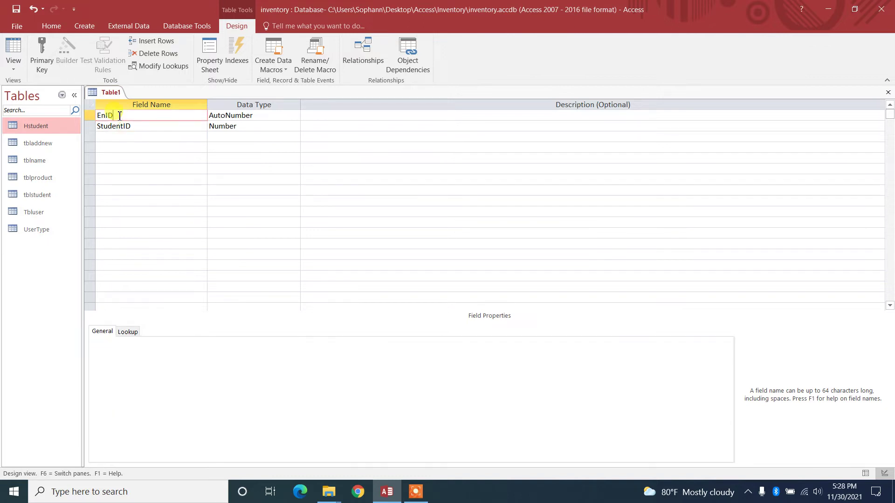
pyautogui.click(124, 126)
pyautogui.click(122, 135)
pyautogui.click(120, 117)
pyautogui.click(127, 127)
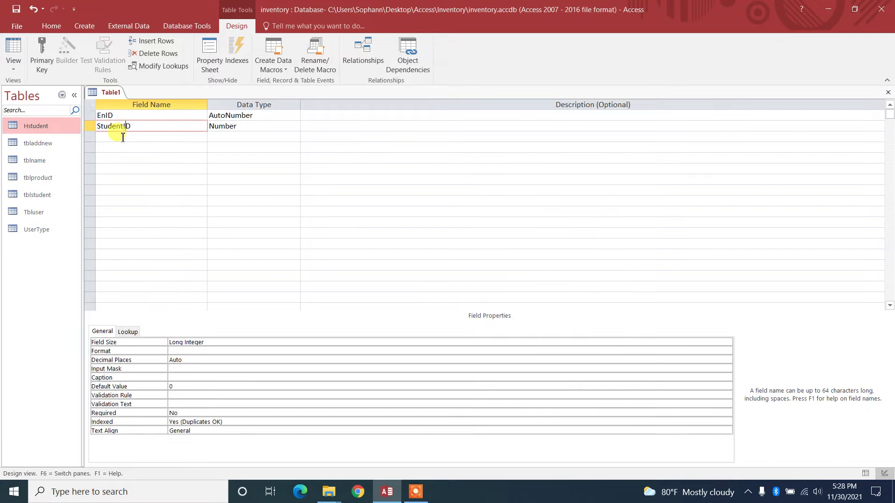
# Add a Class field with the Short Text data type below StudentID
pyautogui.click(121, 136)
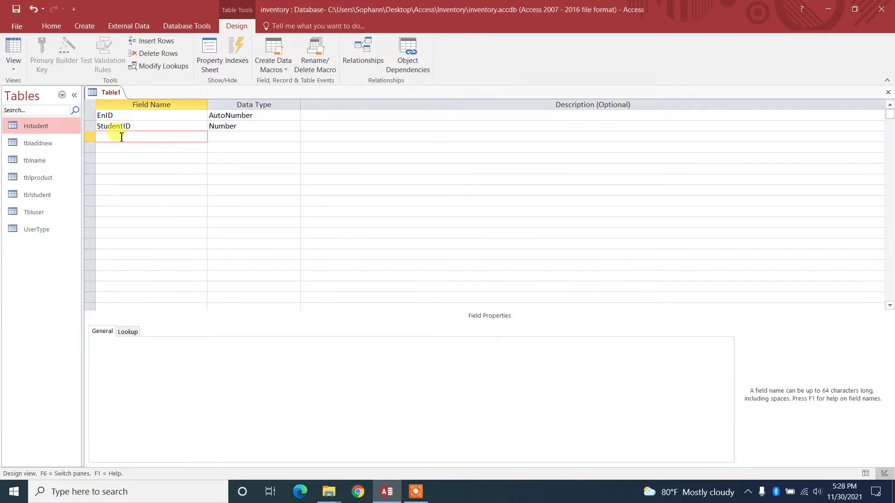
pyautogui.write('Cla')
pyautogui.press('Tab')
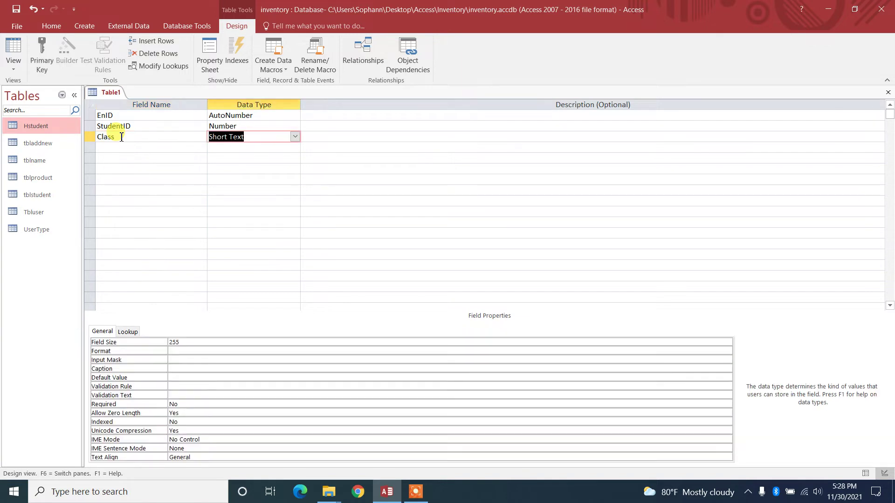
pyautogui.press('Tab')
pyautogui.press('Tab')
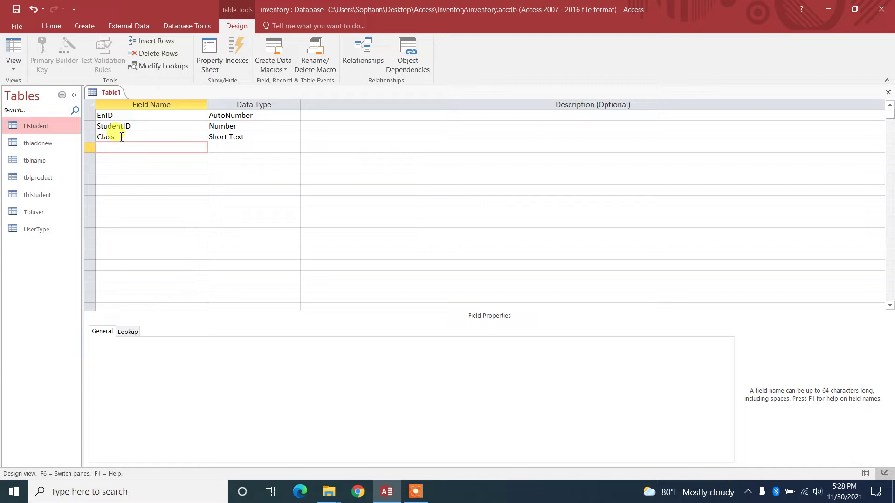
# Add a Teacher field with the Short Text data type below Class
pyautogui.write('Teachers')
pyautogui.press('BackSpace')
pyautogui.press('BackSpace')
pyautogui.press('BackSpace')
pyautogui.press('BackSpace')
pyautogui.write('her')
pyautogui.press('Tab')
pyautogui.press('Tab')
pyautogui.press('Tab')
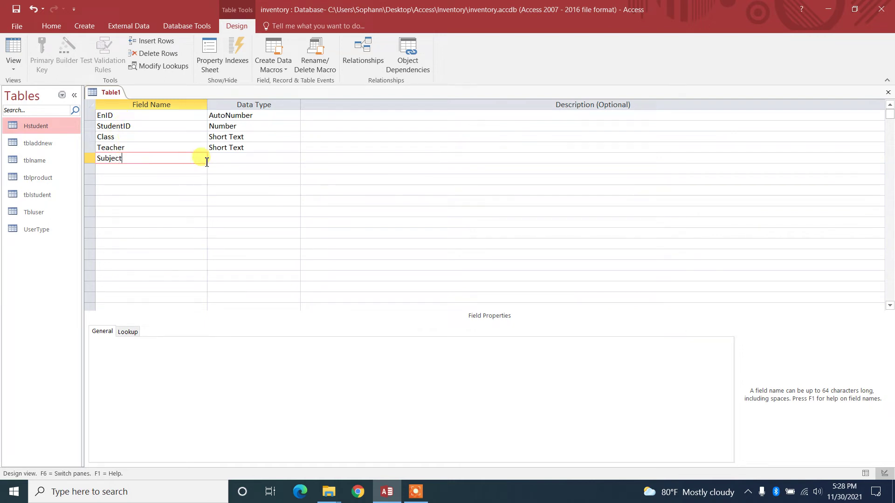
# Add a Subject field with the Short Text data type below Teacher
pyautogui.press('Tab')
pyautogui.click(137, 168)
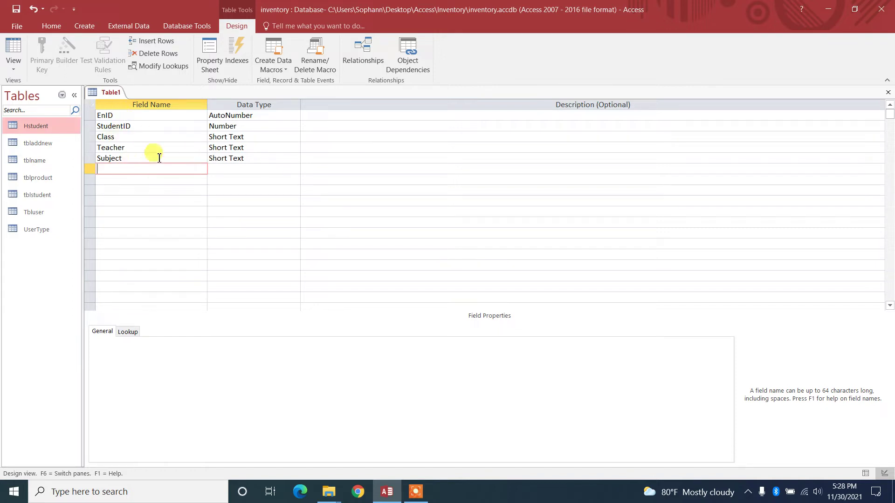
pyautogui.doubleClick(120, 158)
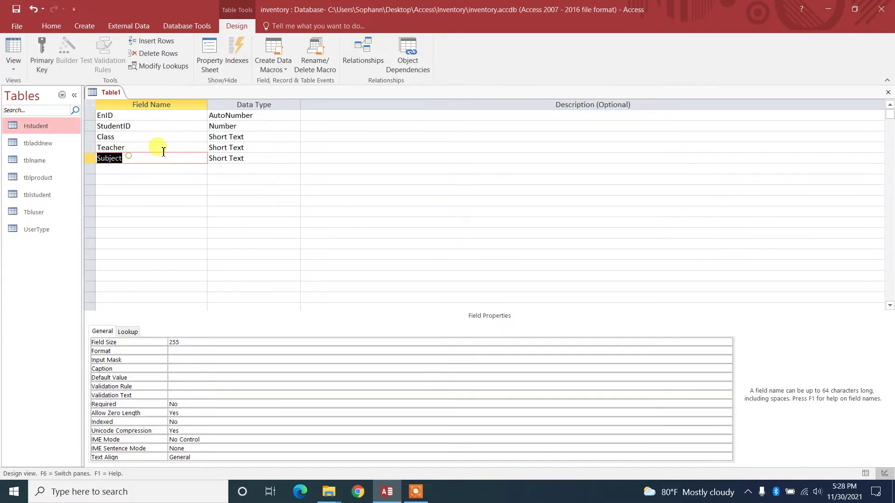
# Change the Class field's data type to Long Text and check the Class, Teacher and Subject fields
pyautogui.click(245, 137)
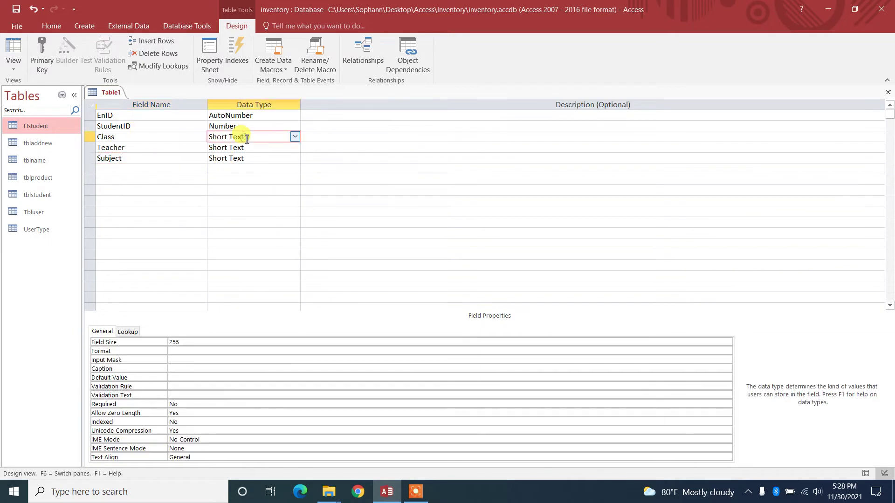
pyautogui.doubleClick(233, 137)
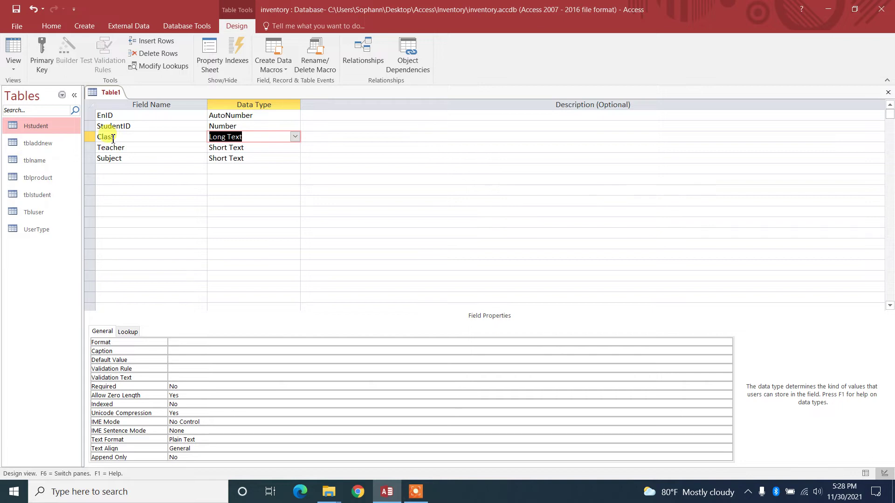
pyautogui.click(124, 148)
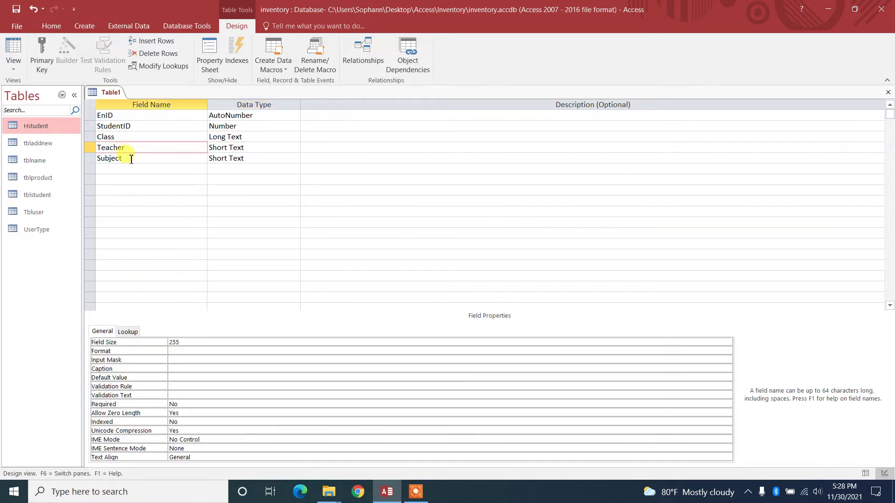
pyautogui.click(123, 136)
pyautogui.click(124, 147)
pyautogui.click(122, 158)
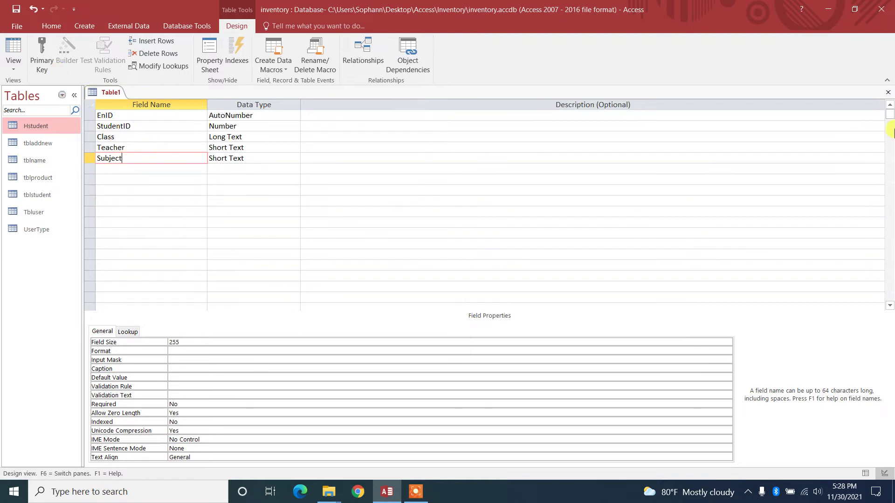
# Close the new table, saving it as tblEnter and accepting an automatic primary key on EnID
pyautogui.click(887, 92)
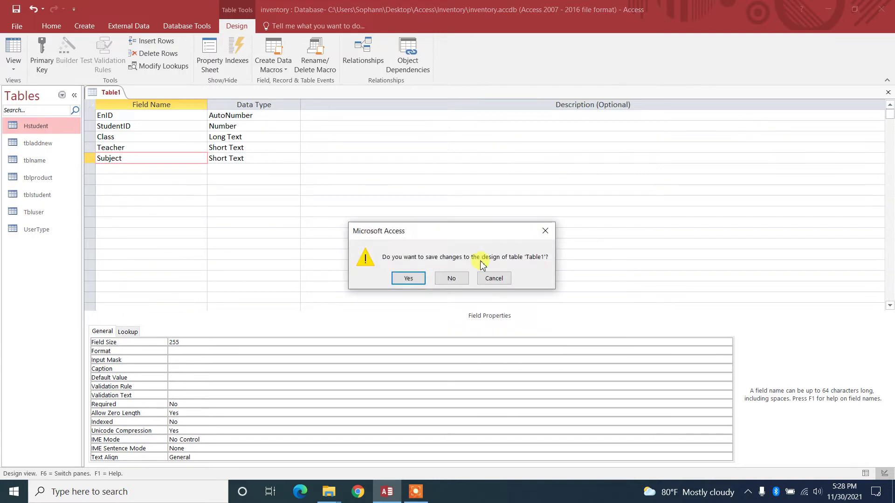
pyautogui.click(422, 279)
pyautogui.press('BackSpace')
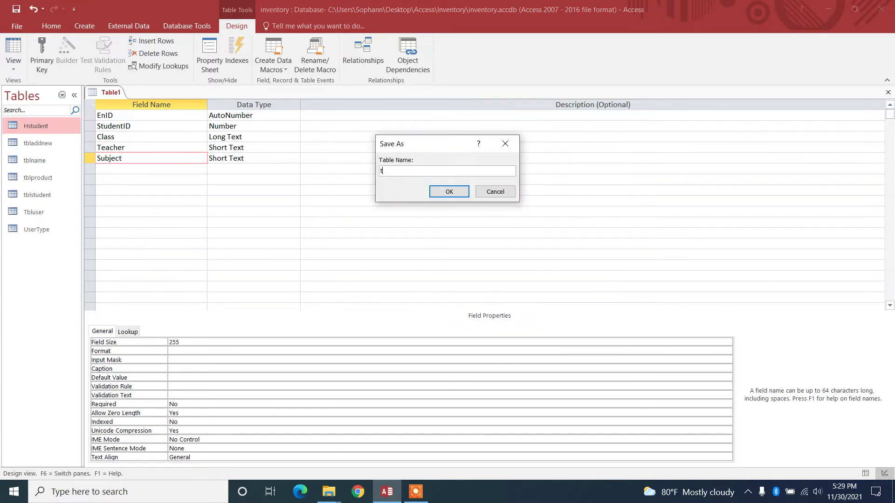
pyautogui.write('tblEnter')
pyautogui.click(464, 192)
pyautogui.click(408, 286)
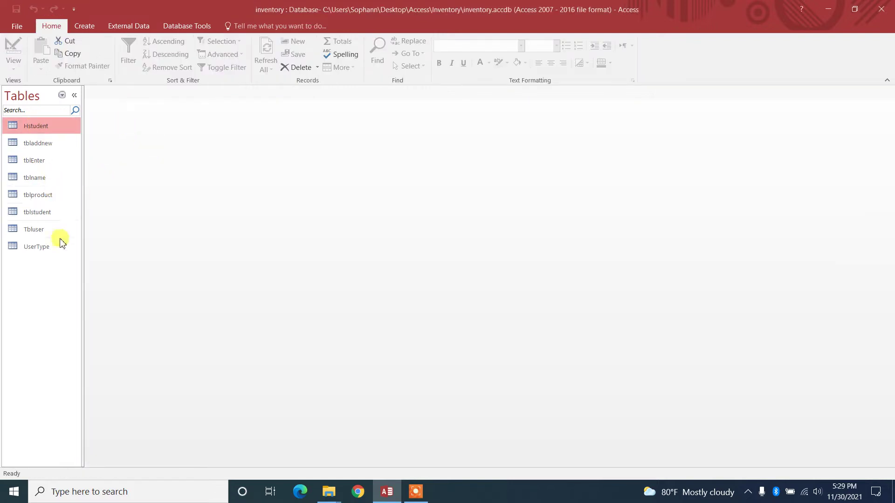
# Open the tblEnter table, switch it to Design view and select its Class field
pyautogui.doubleClick(39, 160)
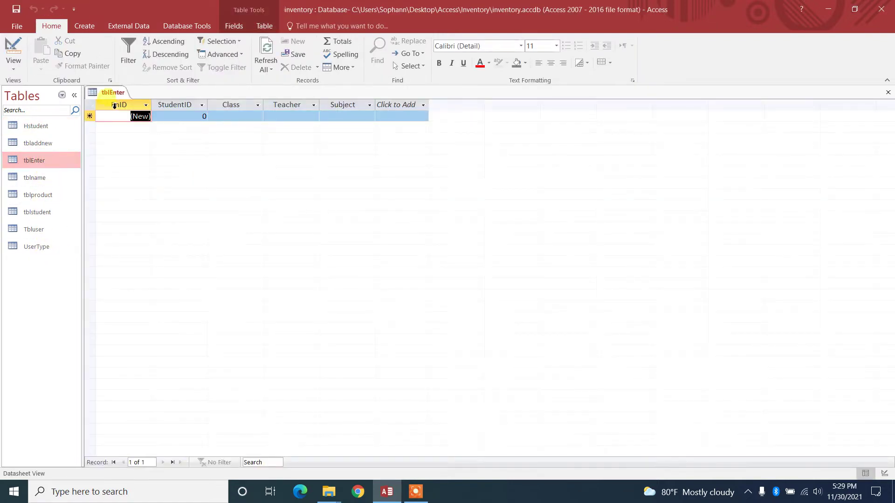
pyautogui.rightClick(39, 162)
pyautogui.click(77, 183)
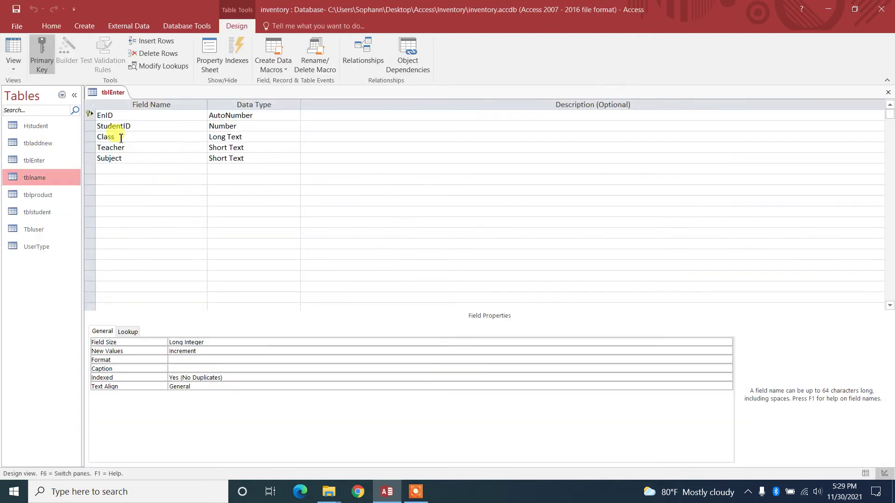
pyautogui.click(120, 138)
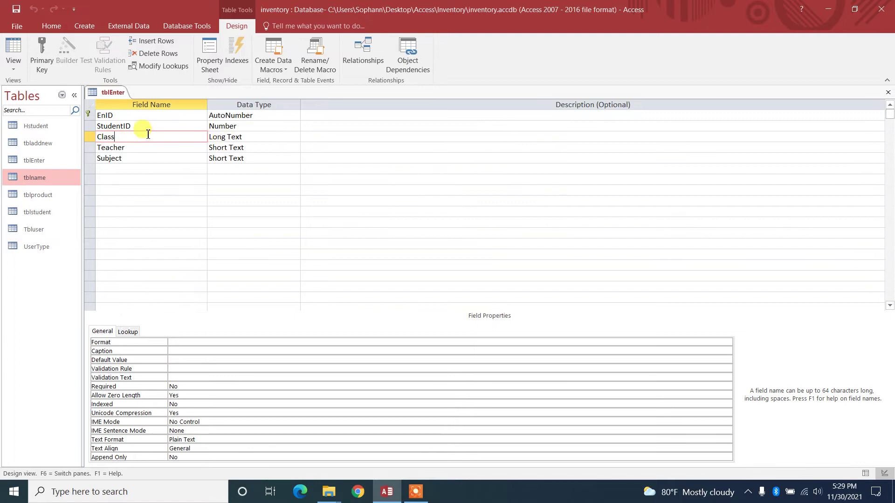
# Set the Class field's data type to Short Text, save tblEnter and check its Class, Teacher and Subject fields
pyautogui.doubleClick(240, 137)
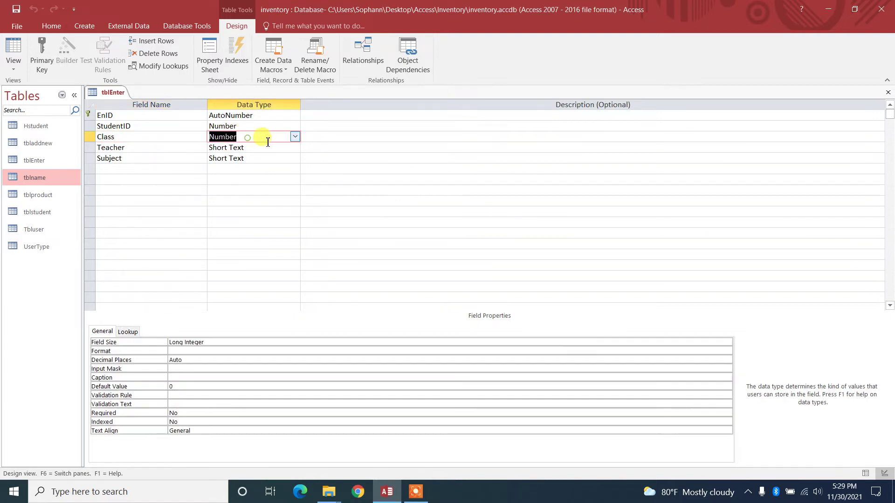
pyautogui.click(295, 136)
pyautogui.click(231, 147)
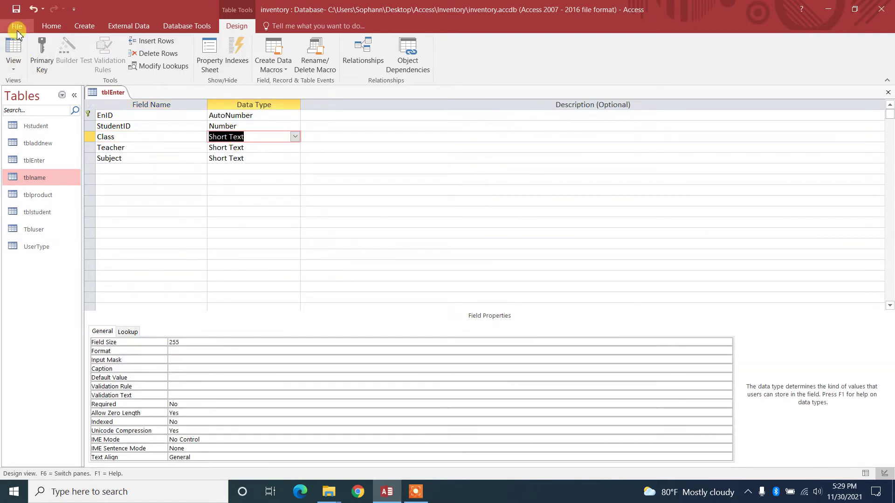
pyautogui.click(122, 137)
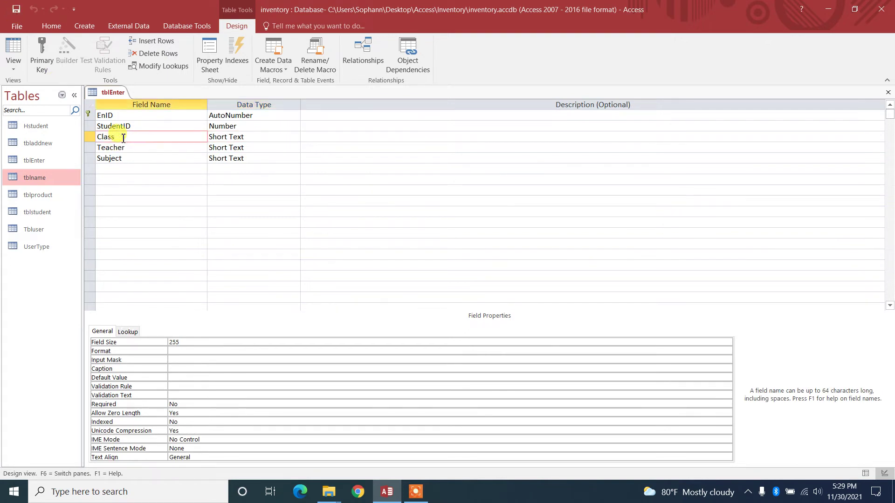
pyautogui.click(129, 147)
pyautogui.click(133, 159)
# Create a new table in Design view with a classID field of the AutoNumber data type
pyautogui.click(84, 25)
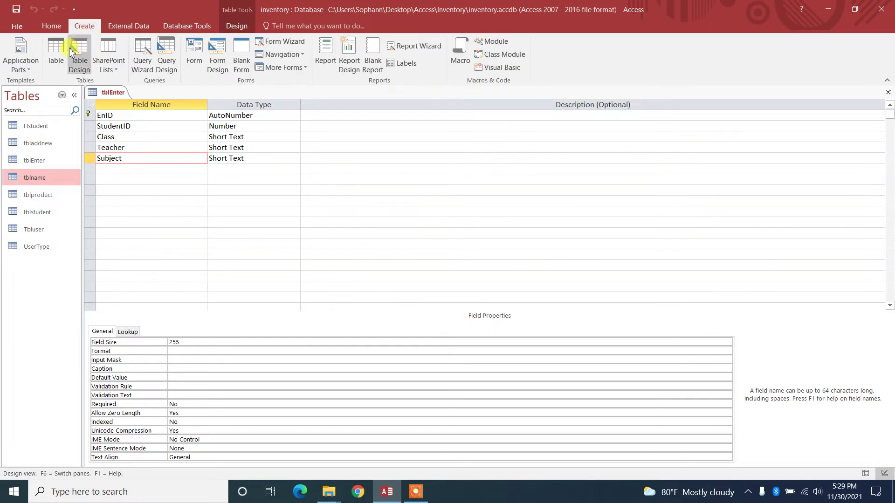
pyautogui.click(77, 63)
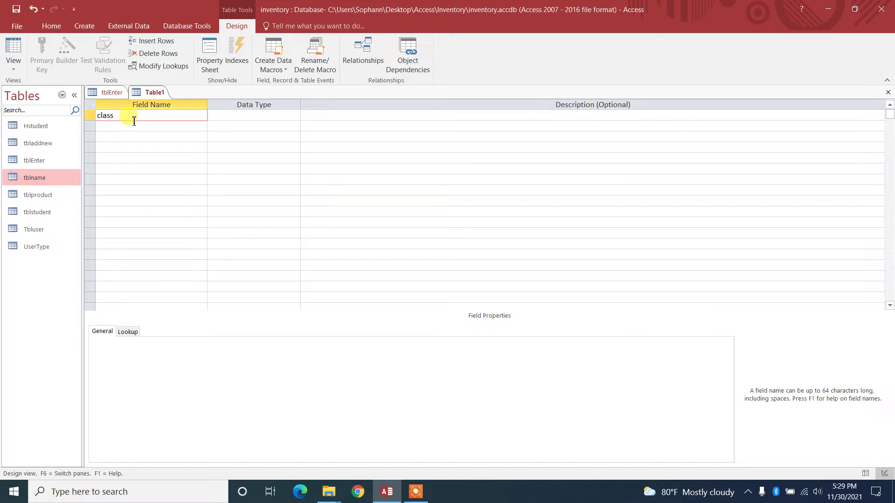
pyautogui.write('D')
pyautogui.press('Tab')
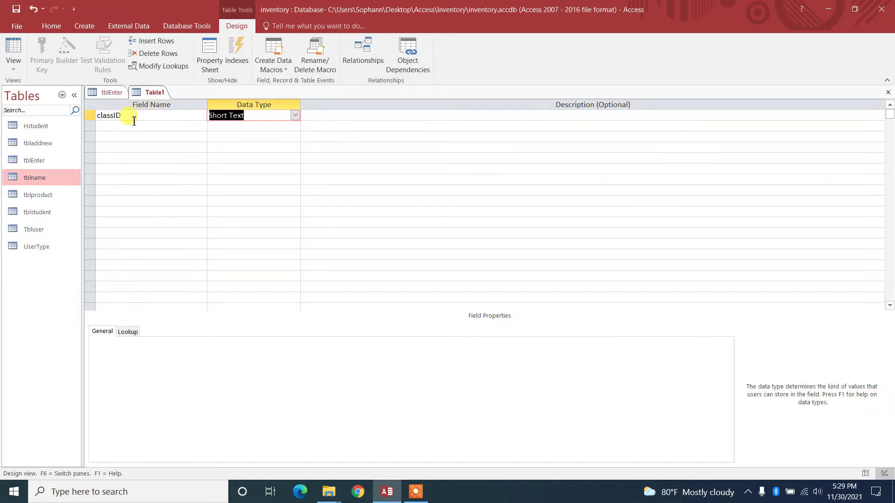
pyautogui.write('a')
pyautogui.press('Tab')
pyautogui.press('Tab')
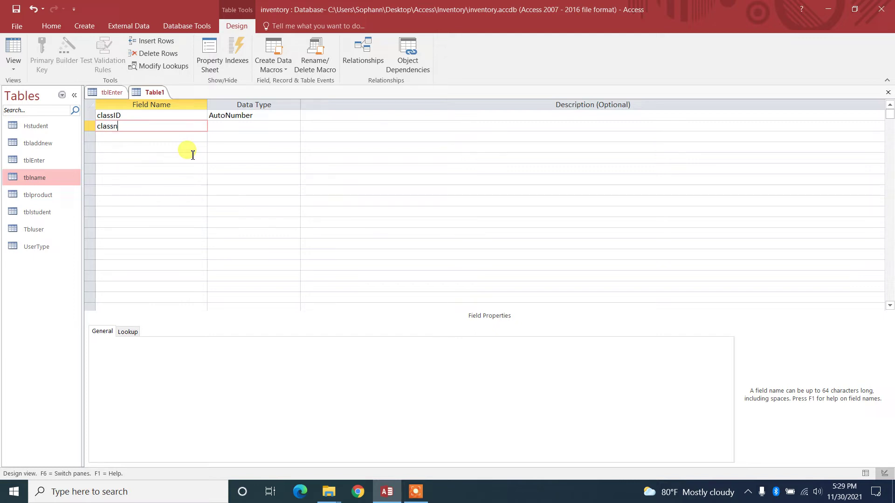
# Add a classname field below classID with the Short Text data type
pyautogui.press('Tab')
pyautogui.write('n')
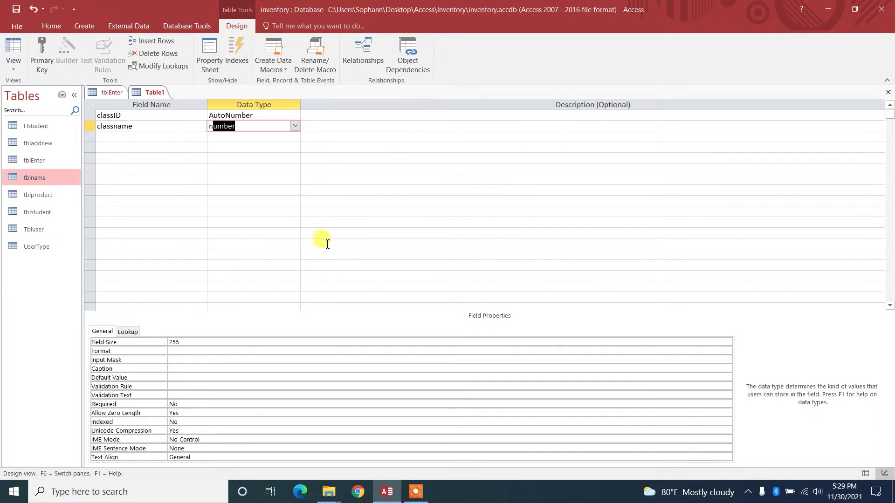
pyautogui.press('BackSpace')
pyautogui.press('BackSpace')
pyautogui.click(272, 210)
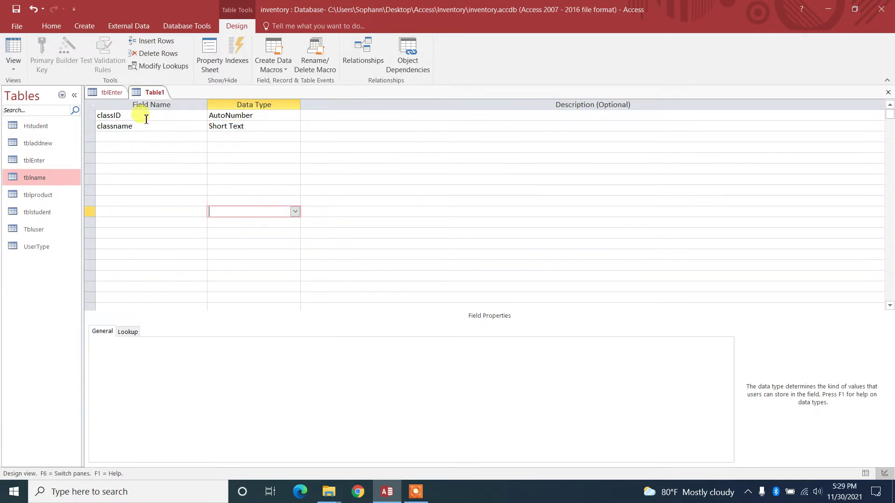
# Save the new table as tblclass, accepting an automatic primary key on classID
pyautogui.click(13, 47)
pyautogui.press('BackSpace')
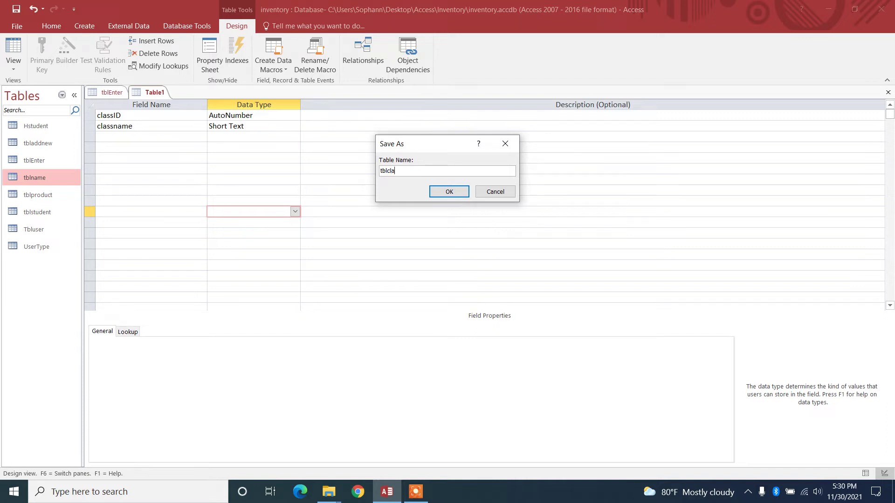
pyautogui.click(461, 193)
pyautogui.click(408, 285)
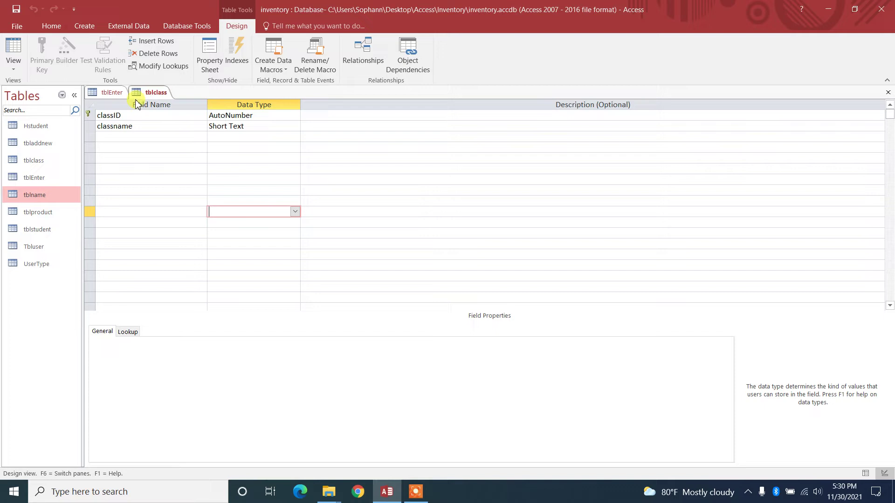
# Create another table in Design view with an AutoNumber teacherid field and a Short Text teachername field
pyautogui.click(112, 92)
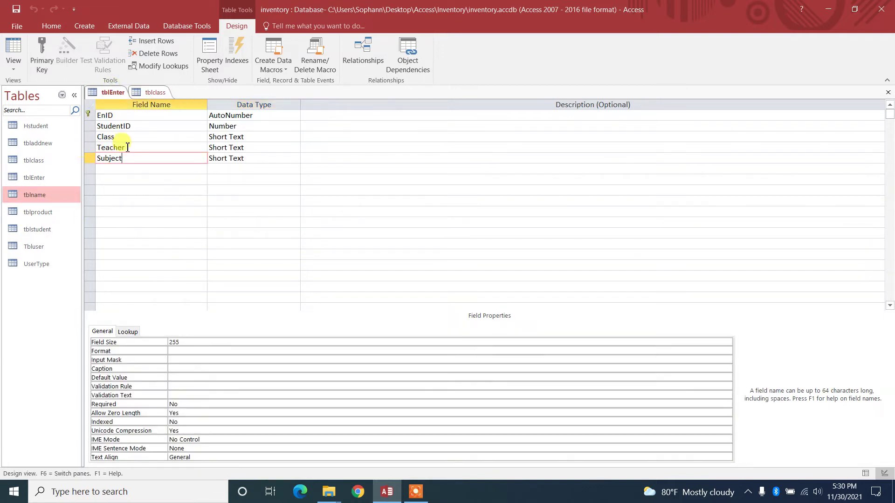
pyautogui.click(149, 92)
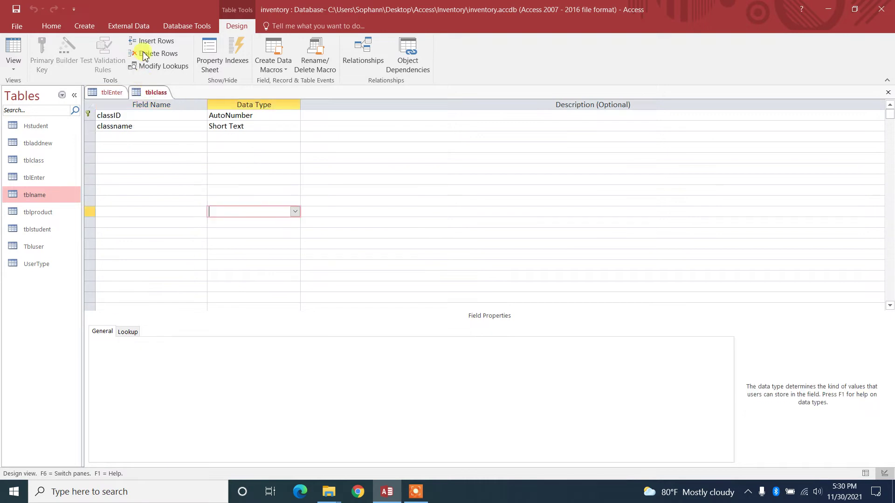
pyautogui.click(82, 25)
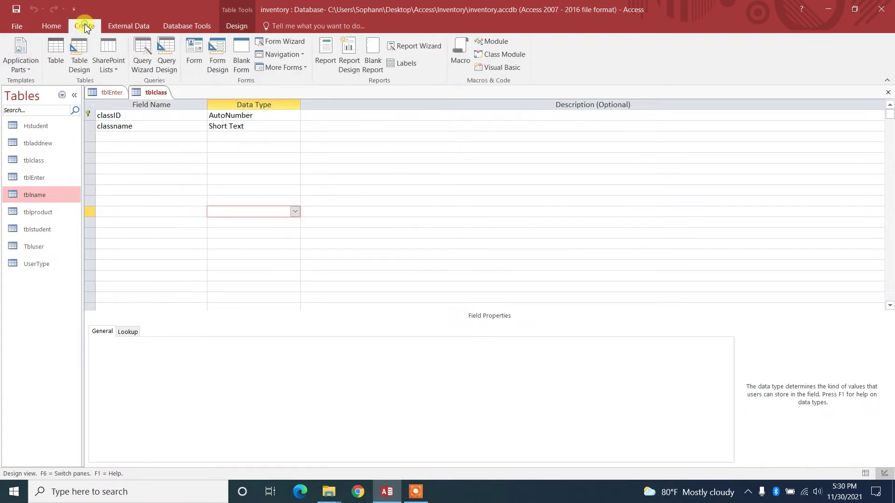
pyautogui.click(79, 54)
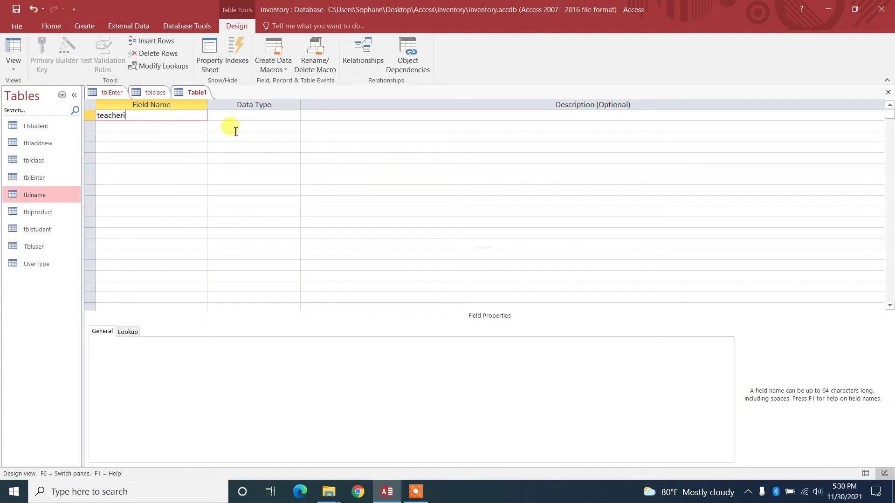
pyautogui.write('teacherid')
pyautogui.press('Return')
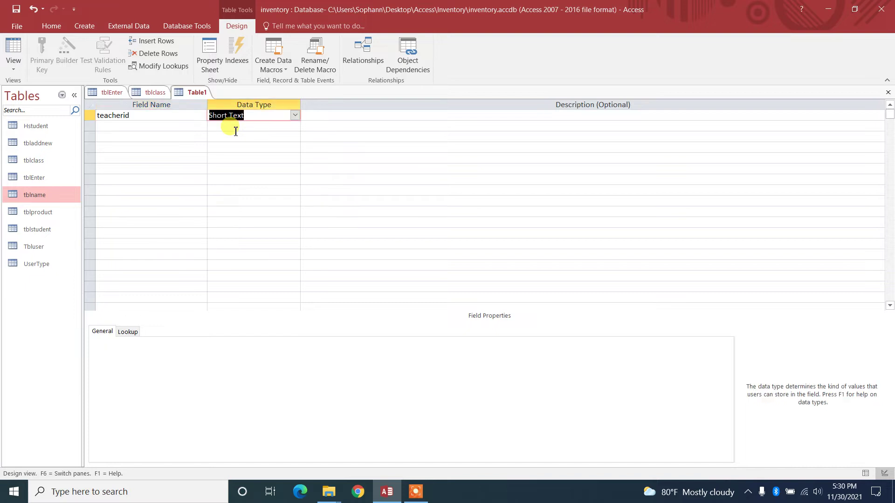
pyautogui.write('a')
pyautogui.press('Return')
pyautogui.press('Return')
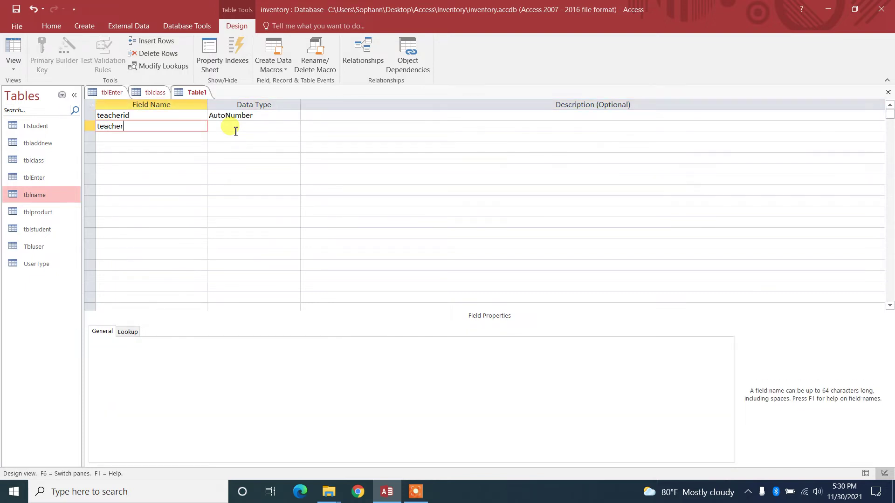
pyautogui.write('teachername')
pyautogui.press('Return')
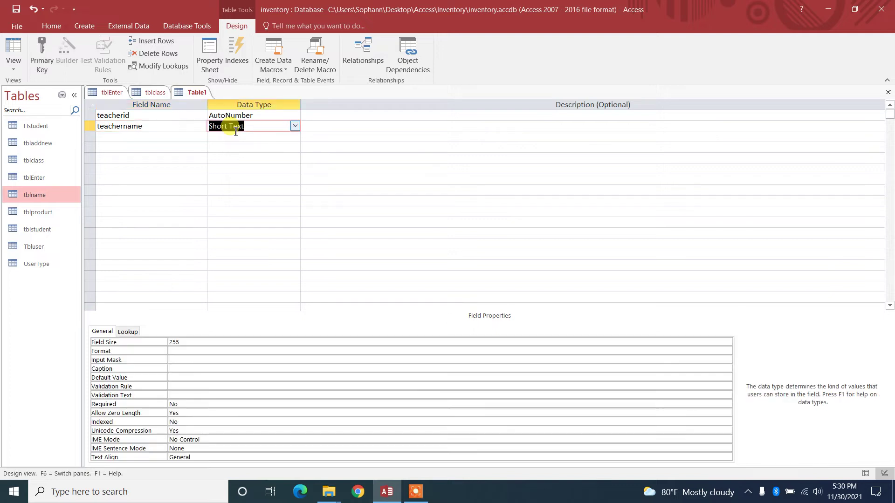
# Save the teacher table as tblteacher, accepting an automatic primary key on teacherid
pyautogui.click(16, 9)
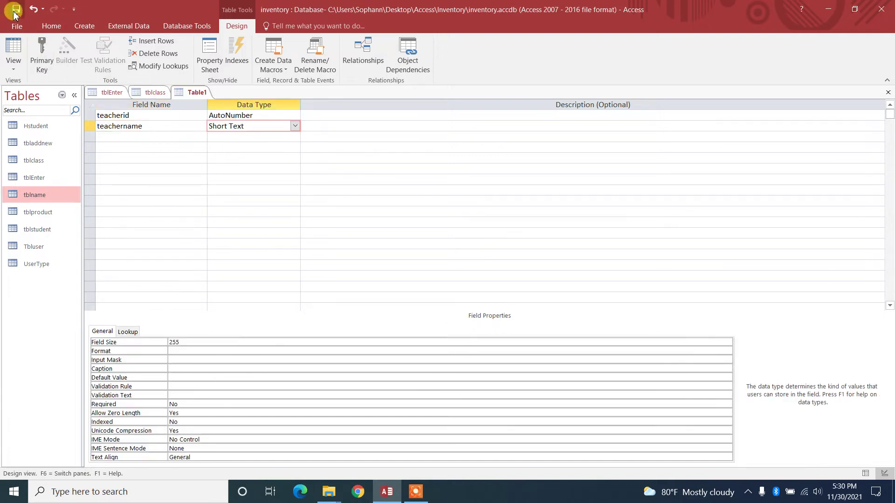
pyautogui.write('tblteacher')
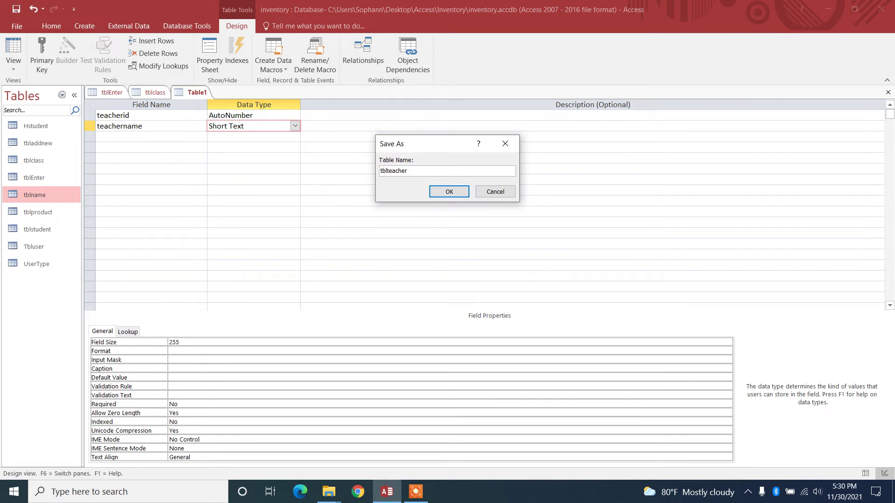
pyautogui.click(455, 189)
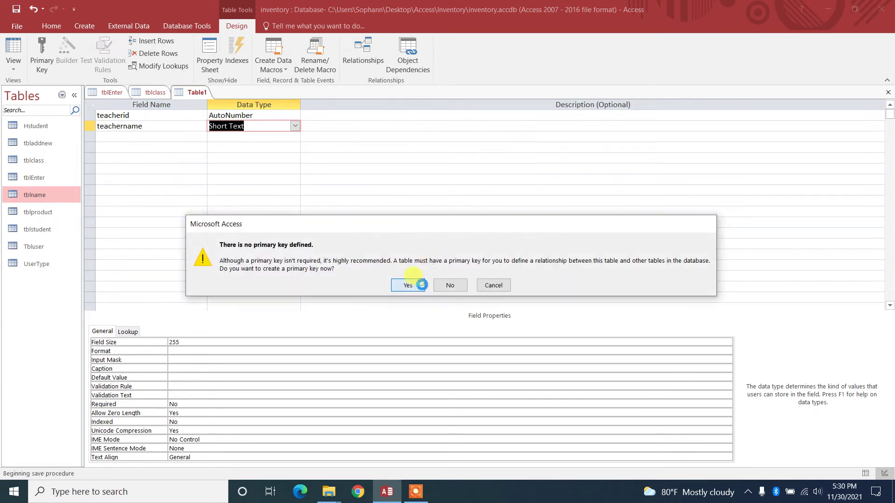
pyautogui.click(414, 277)
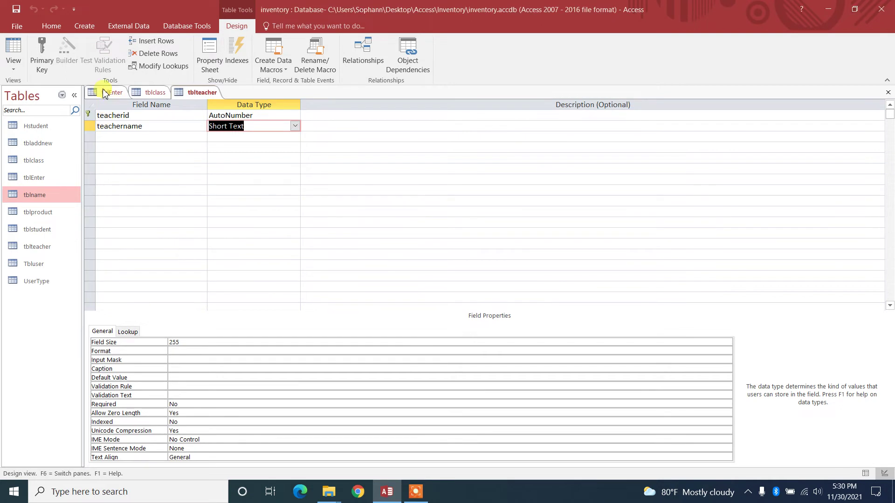
# Check the Subject field in tblEnter and create a table in Design view with AutoNumber subjectid and Short Text subjectname fields
pyautogui.click(104, 93)
pyautogui.click(130, 159)
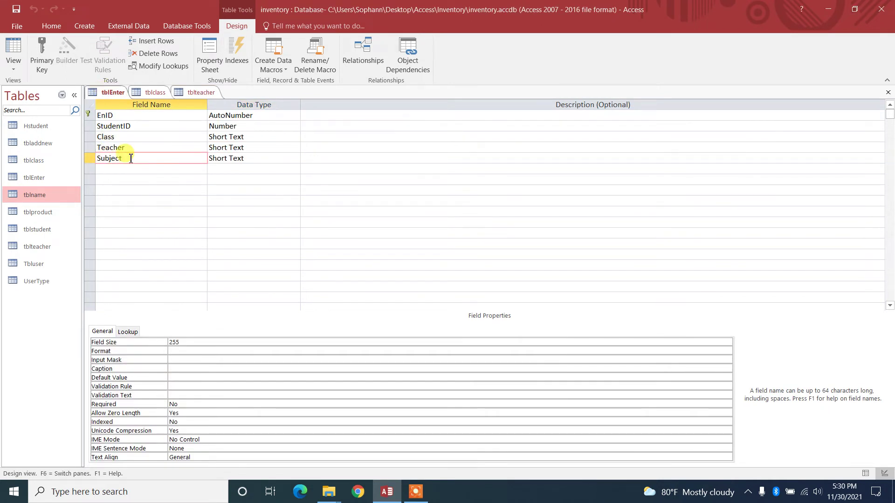
pyautogui.click(87, 28)
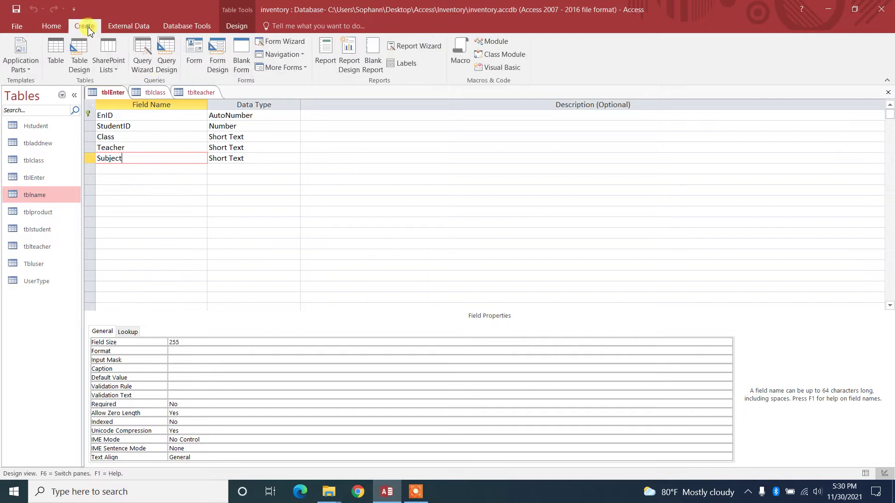
pyautogui.click(79, 52)
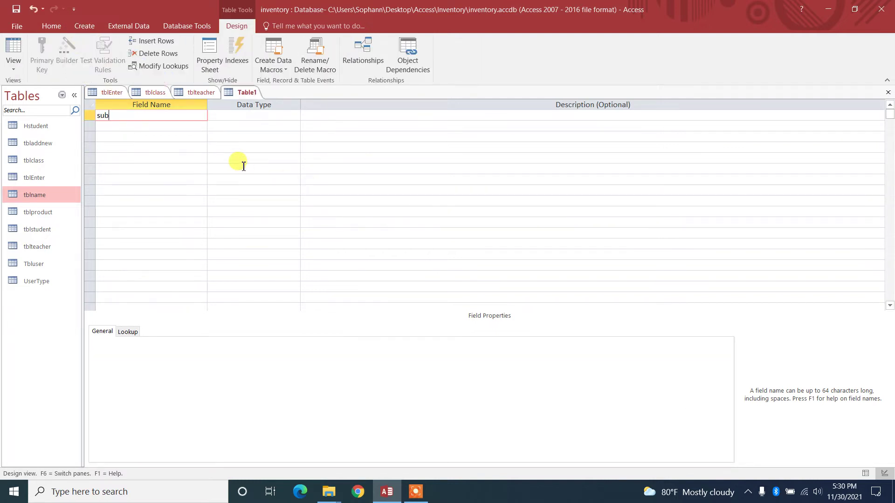
pyautogui.write('subjectid')
pyautogui.press('Tab')
pyautogui.write('a')
pyautogui.press('Tab')
pyautogui.press('Tab')
pyautogui.write('s')
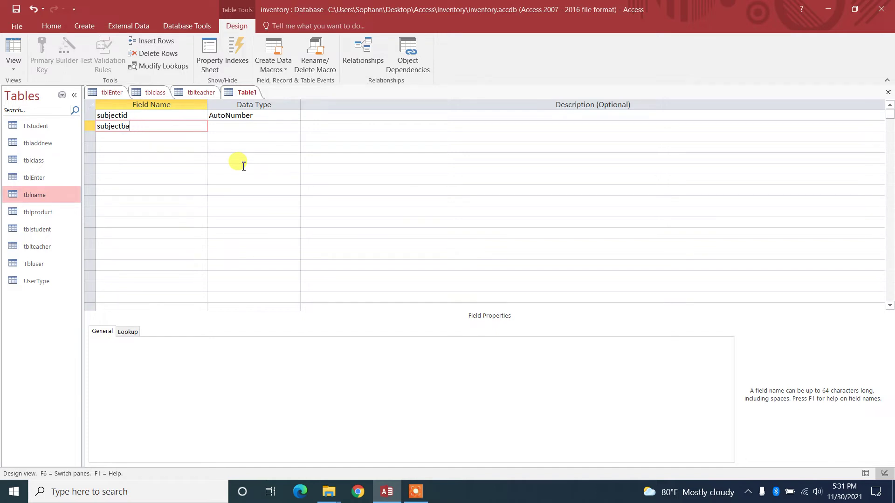
pyautogui.press('Tab')
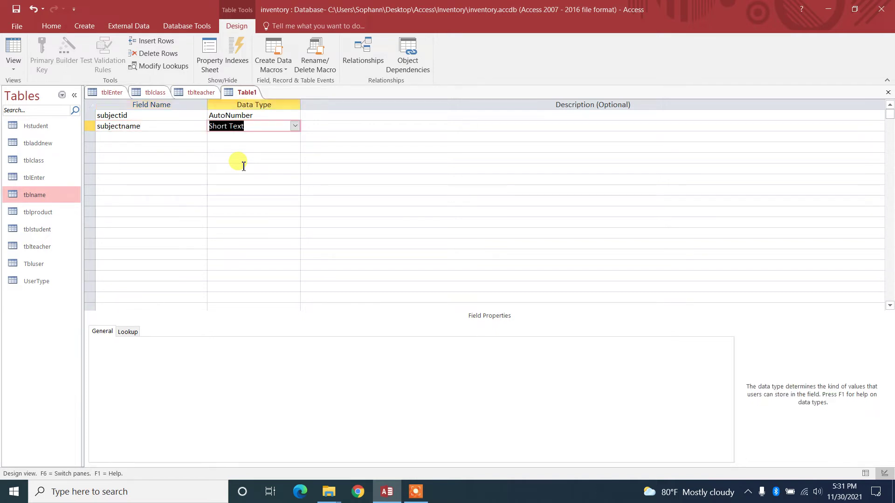
pyautogui.click(242, 178)
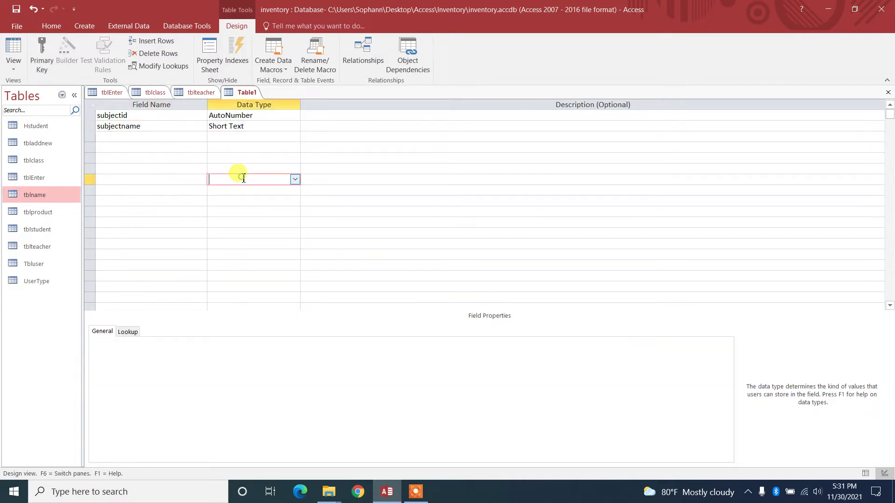
# Save the subject table as tblsubject, accepting an automatic primary key on subjectid
pyautogui.click(17, 9)
pyautogui.write('tblsubject')
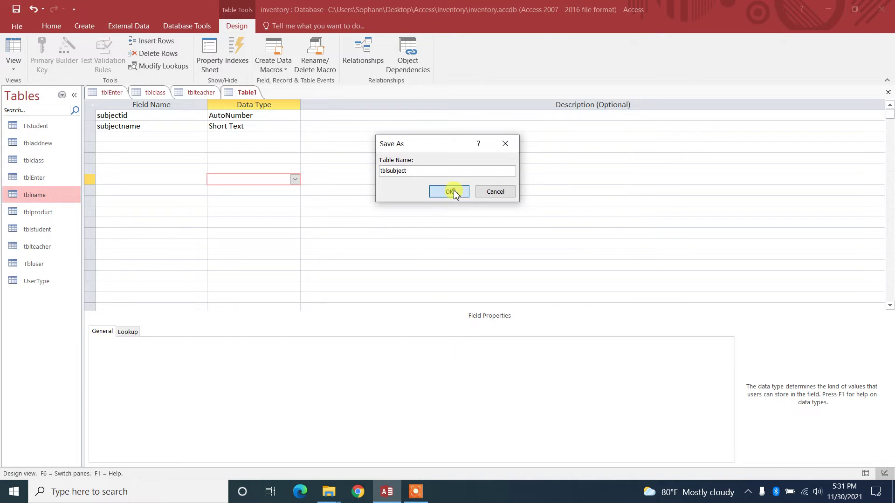
pyautogui.click(453, 192)
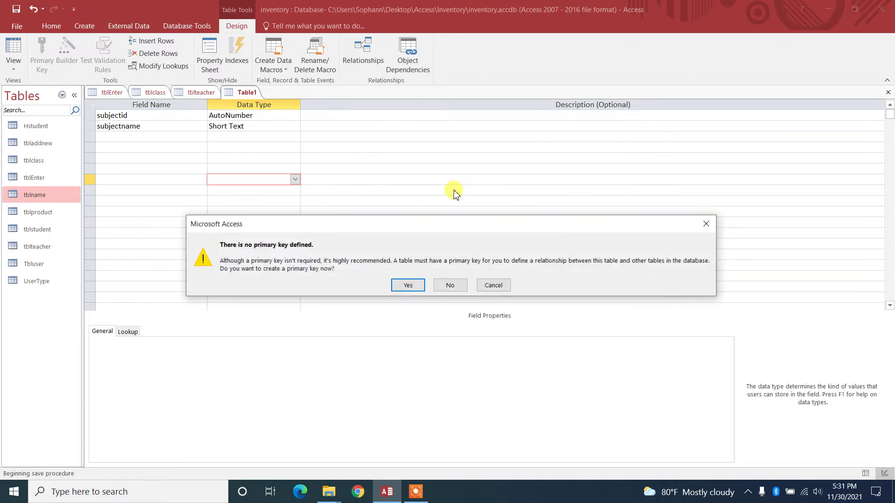
pyautogui.click(409, 287)
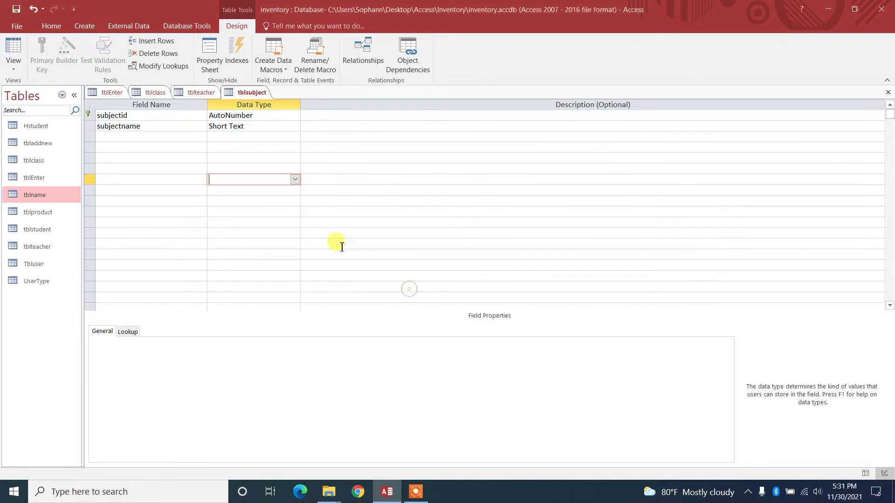
# Review the field designs of the tblEnter, tblclass and tblteacher tables
pyautogui.click(154, 92)
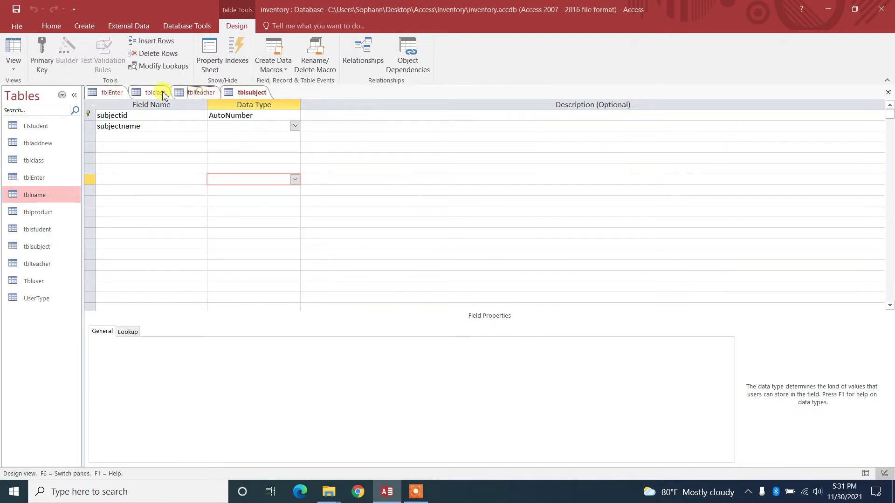
pyautogui.click(119, 92)
pyautogui.click(152, 91)
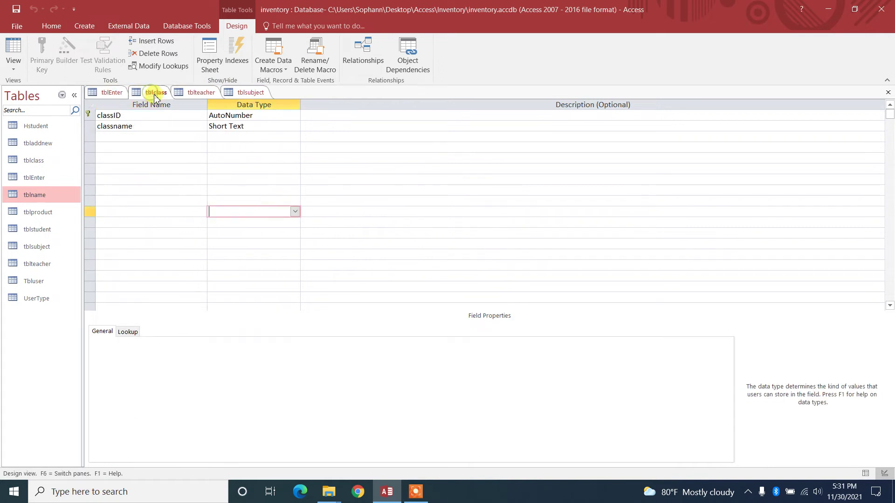
pyautogui.click(202, 92)
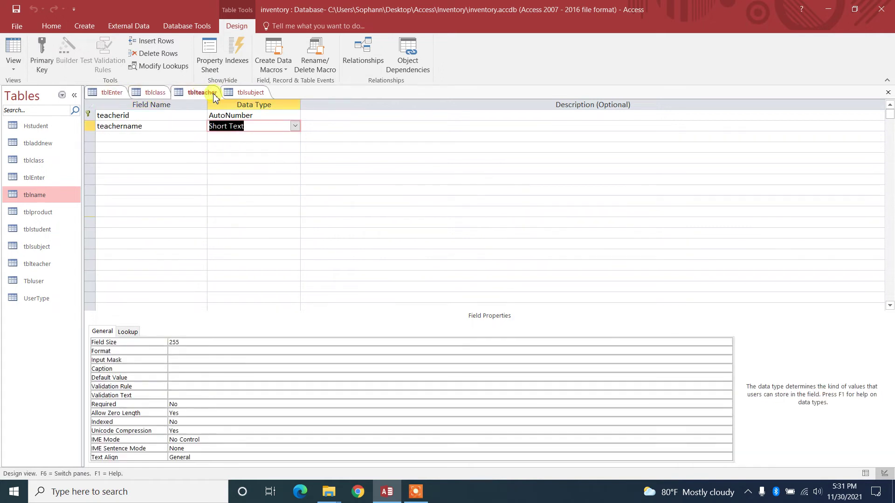
pyautogui.click(155, 92)
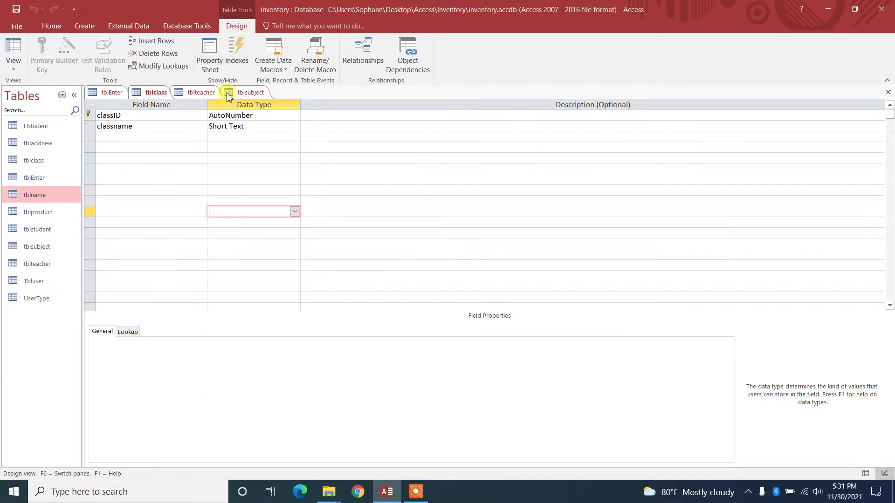
# Review the field designs of the tblsubject, tblclass and tblteacher tables
pyautogui.click(251, 92)
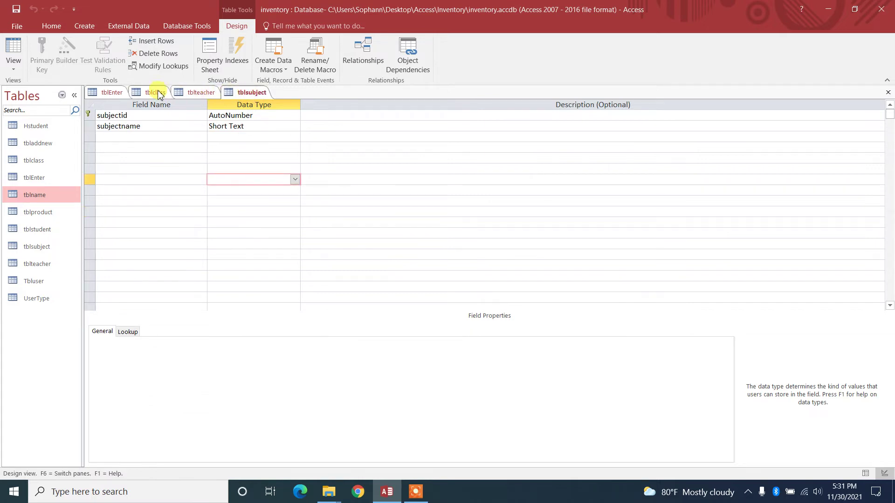
pyautogui.click(157, 93)
pyautogui.click(201, 92)
pyautogui.click(240, 93)
pyautogui.click(191, 93)
# Show tblclass in Datasheet view and enter the class names A, B, C, E and F as five records
pyautogui.click(157, 93)
pyautogui.click(10, 46)
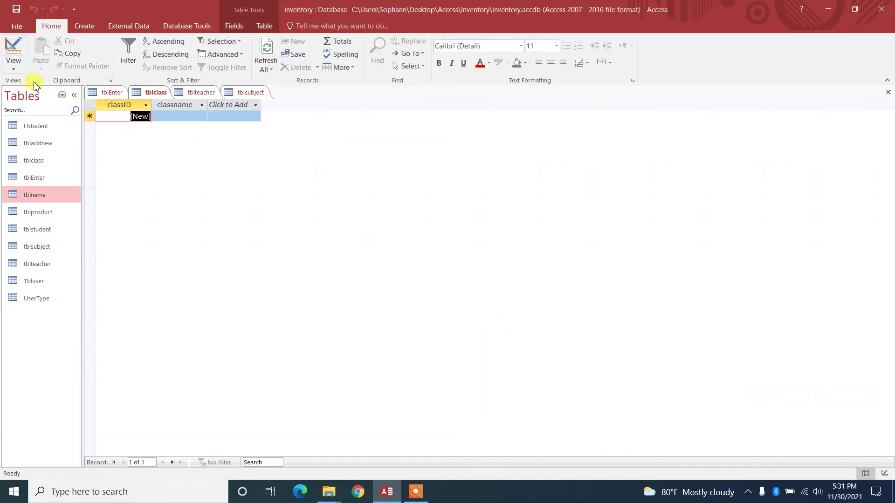
pyautogui.click(174, 116)
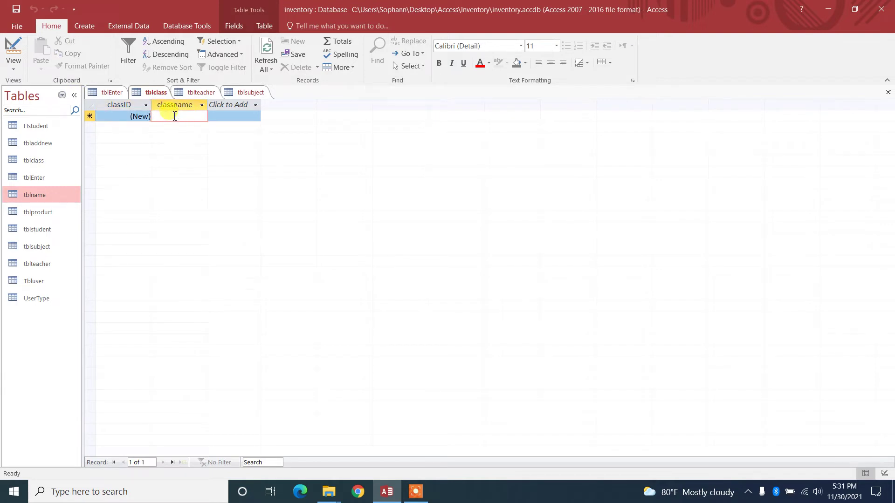
pyautogui.write('A')
pyautogui.press('Tab')
pyautogui.press('Tab')
pyautogui.write('B')
pyautogui.press('Tab')
pyautogui.press('Tab')
pyautogui.write('C')
pyautogui.press('Tab')
pyautogui.press('Tab')
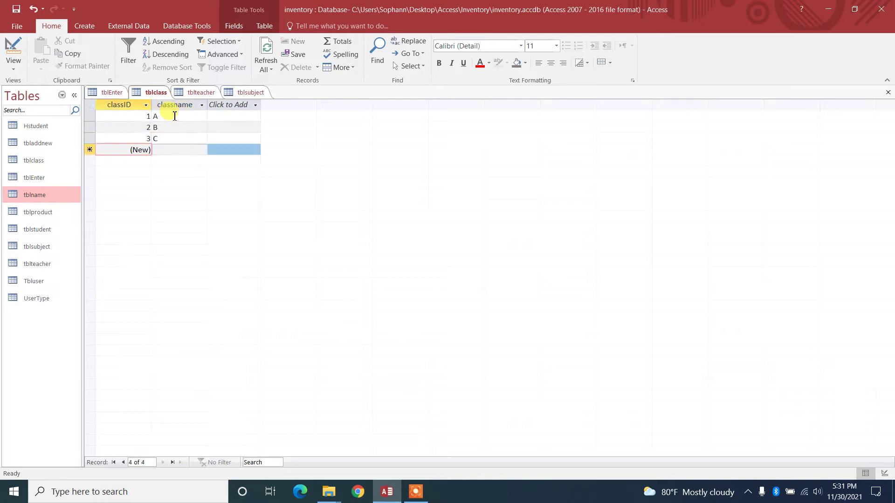
pyautogui.write('E')
pyautogui.press('Tab')
pyautogui.press('Tab')
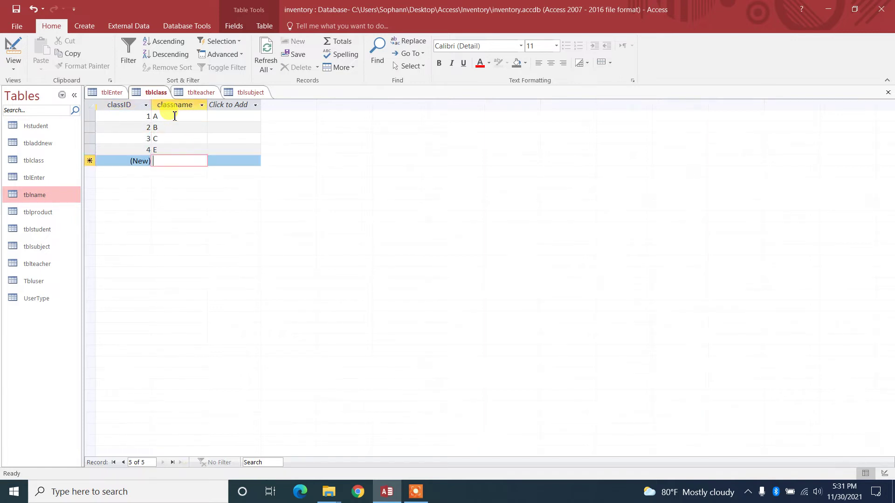
pyautogui.write('F')
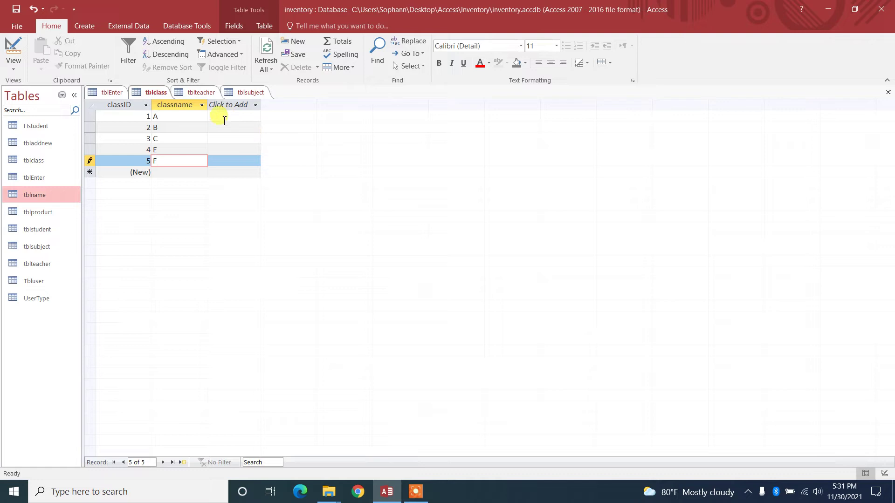
# Show tblteacher in Datasheet view and enter four teachers' names in the teachername field
pyautogui.click(203, 91)
pyautogui.click(13, 54)
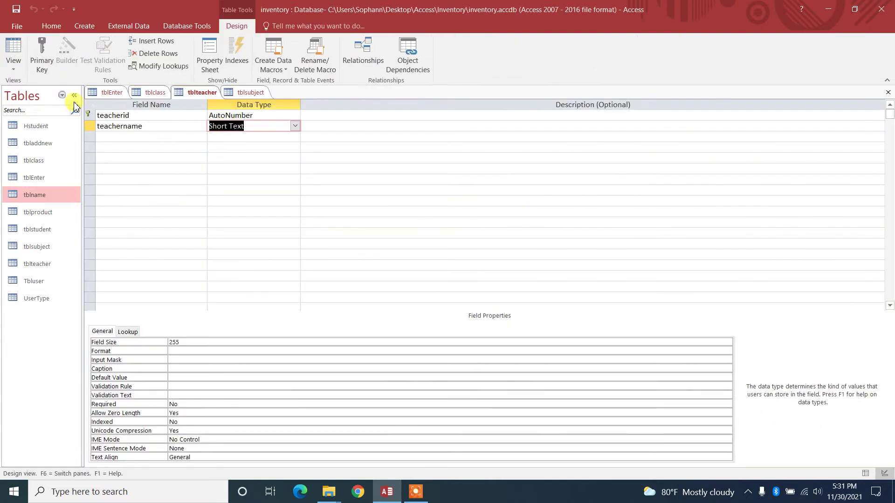
pyautogui.click(13, 52)
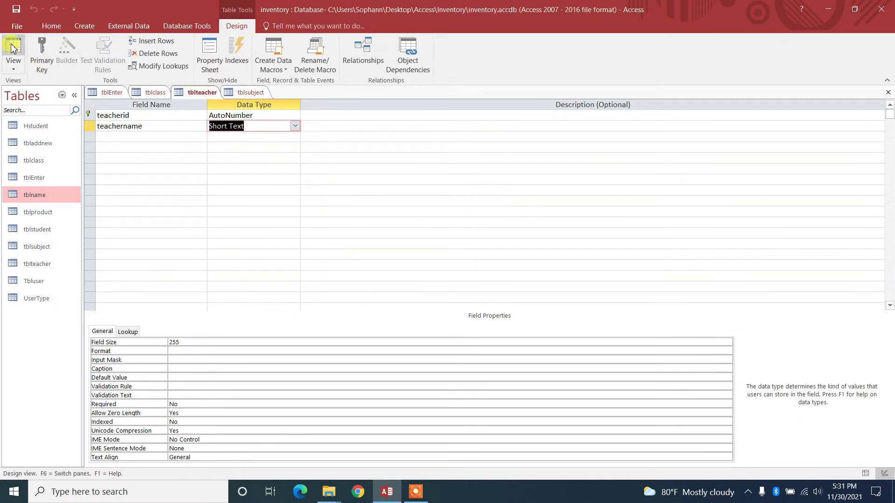
pyautogui.click(13, 47)
pyautogui.click(160, 117)
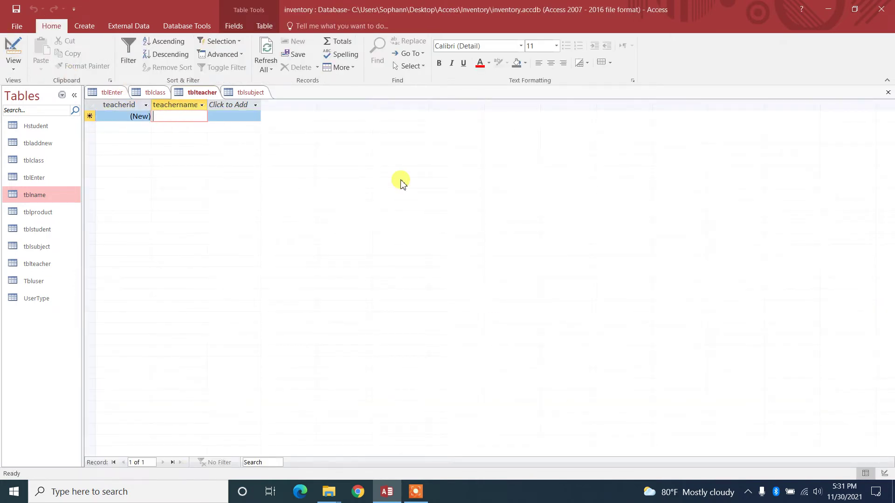
pyautogui.write('Nara')
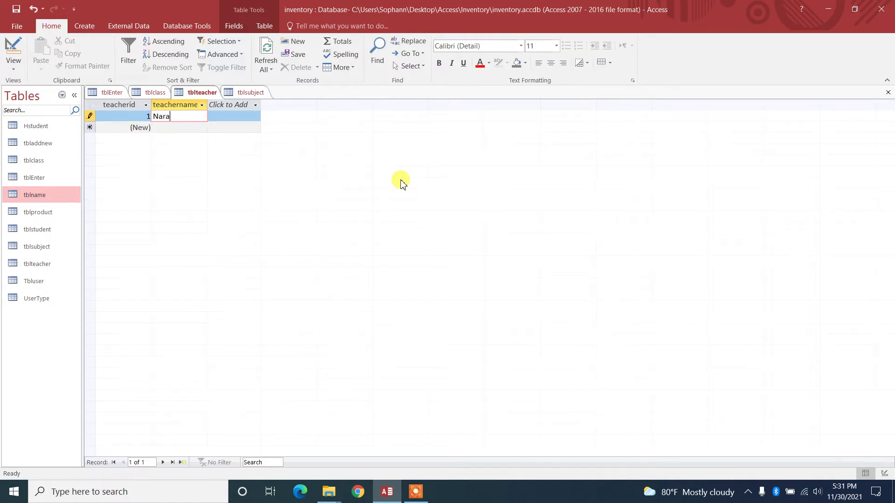
pyautogui.press('Return')
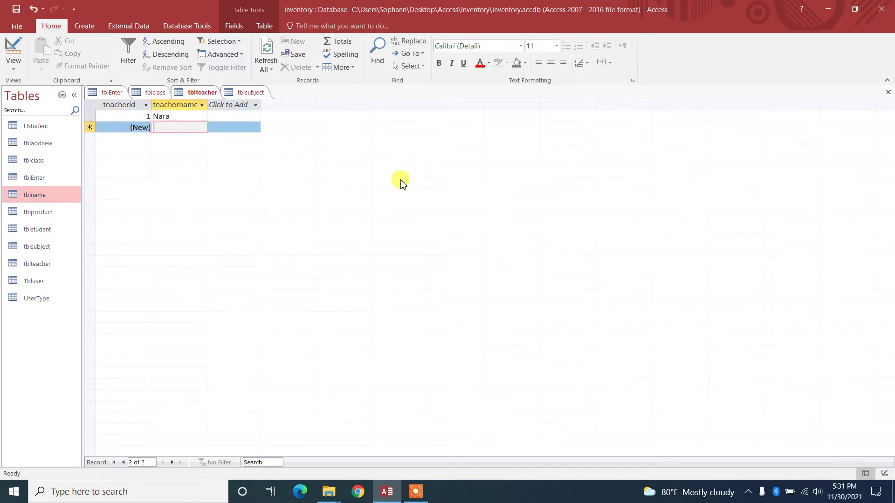
pyautogui.write('Sokha')
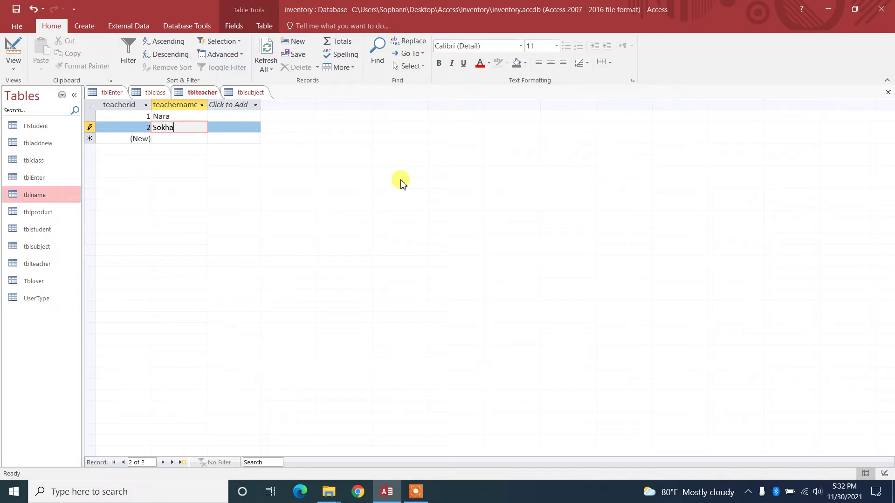
pyautogui.press('Return')
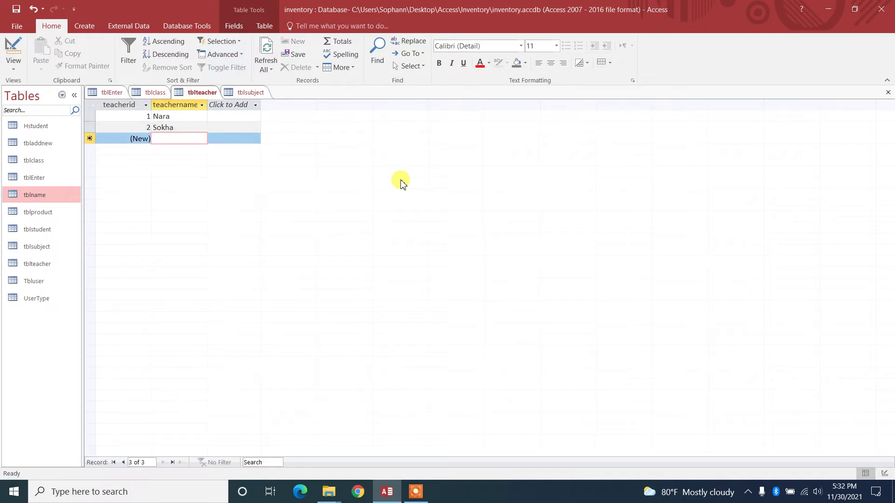
pyautogui.write('Chana')
pyautogui.press('Return')
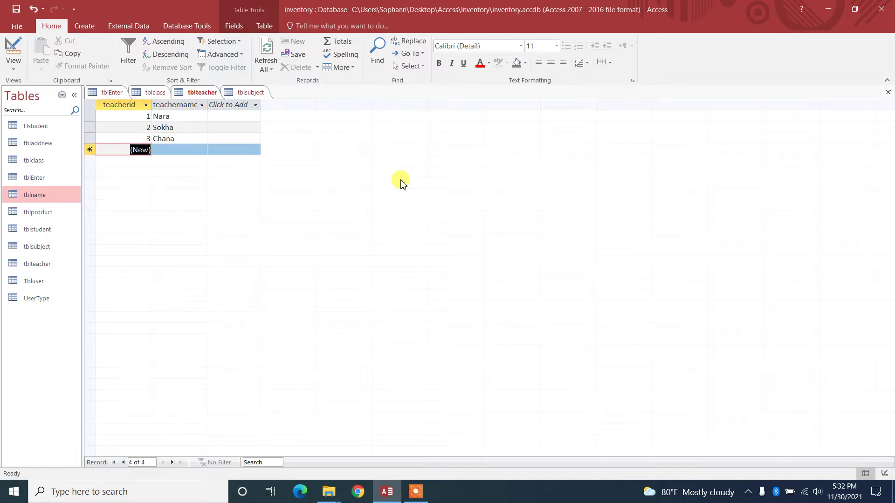
pyautogui.press('Return')
pyautogui.write('sophann')
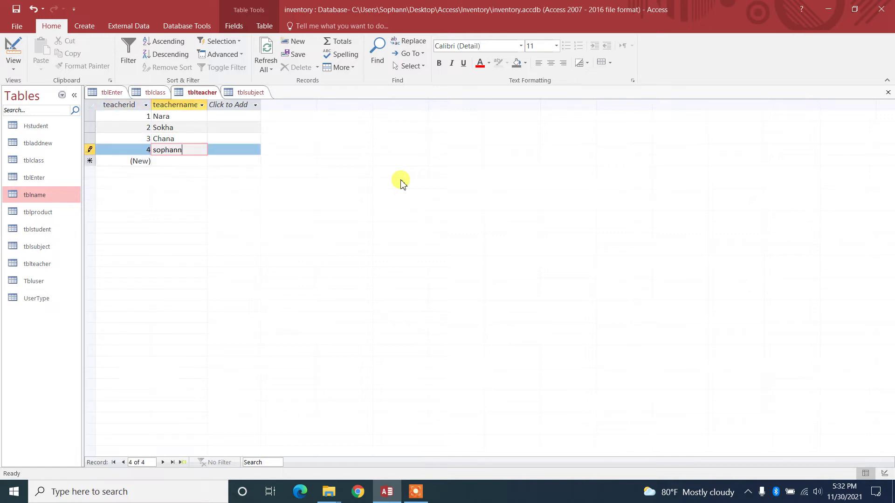
pyautogui.press('Return')
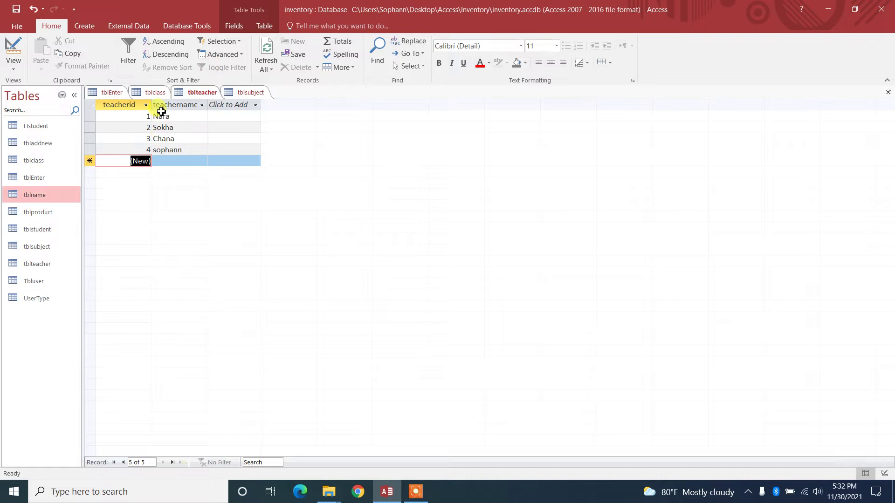
pyautogui.click(205, 93)
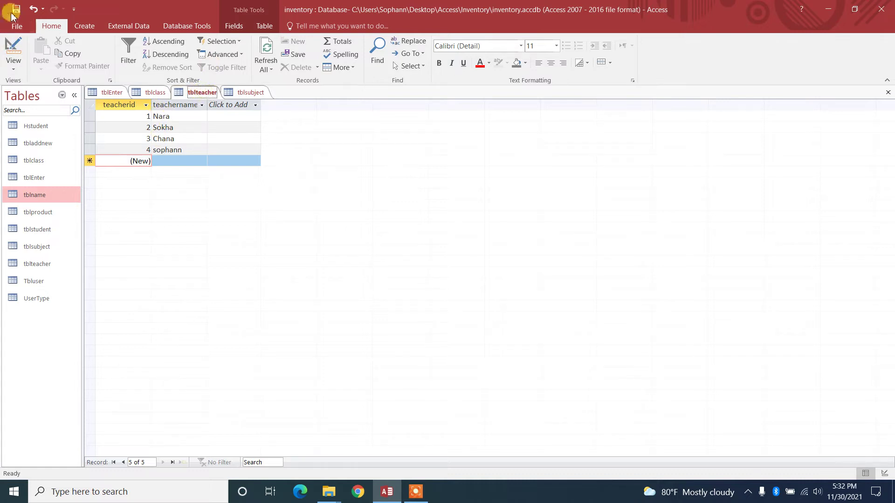
# Show tblsubject in Datasheet view and enter the subject names English, Khmer and Thia
pyautogui.click(251, 91)
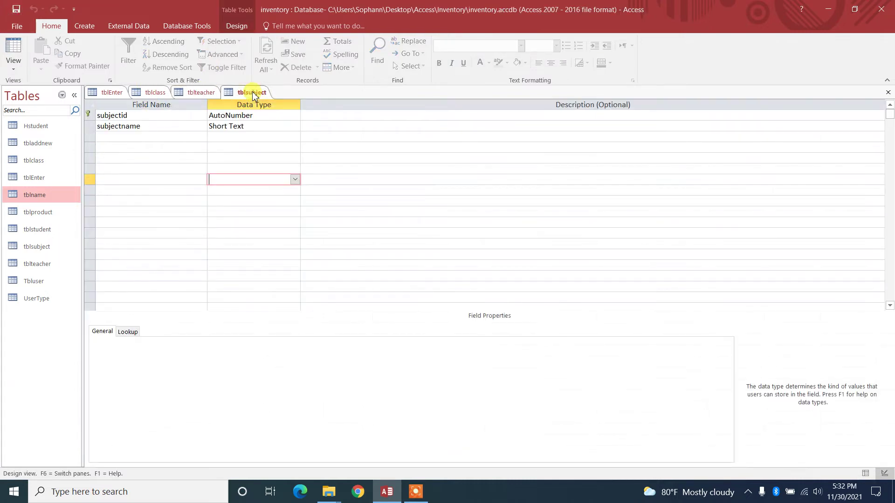
pyautogui.click(21, 55)
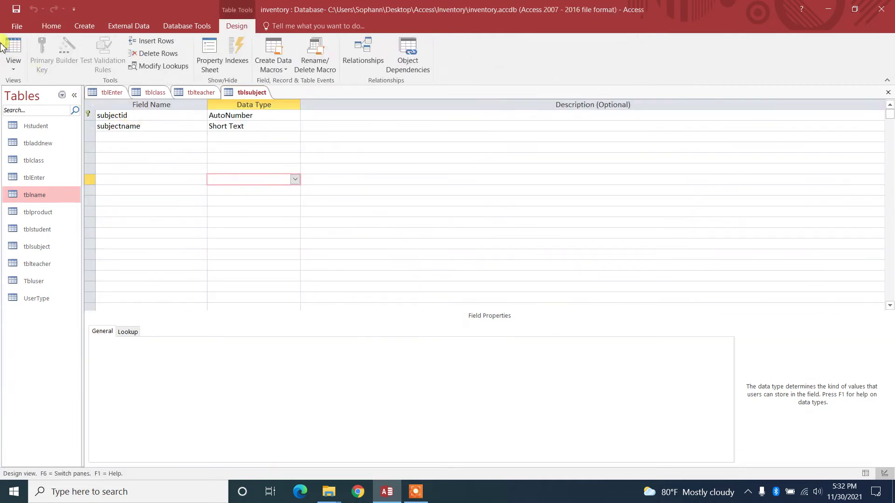
pyautogui.click(14, 52)
pyautogui.click(168, 115)
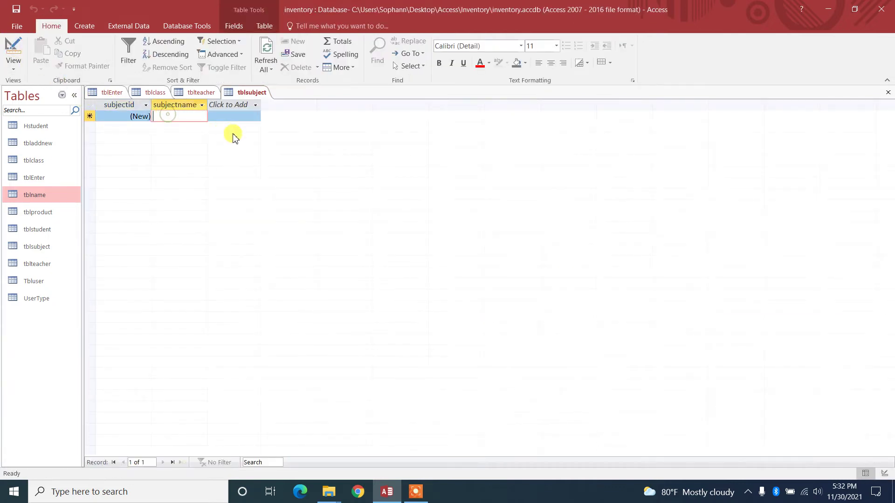
pyautogui.write('English')
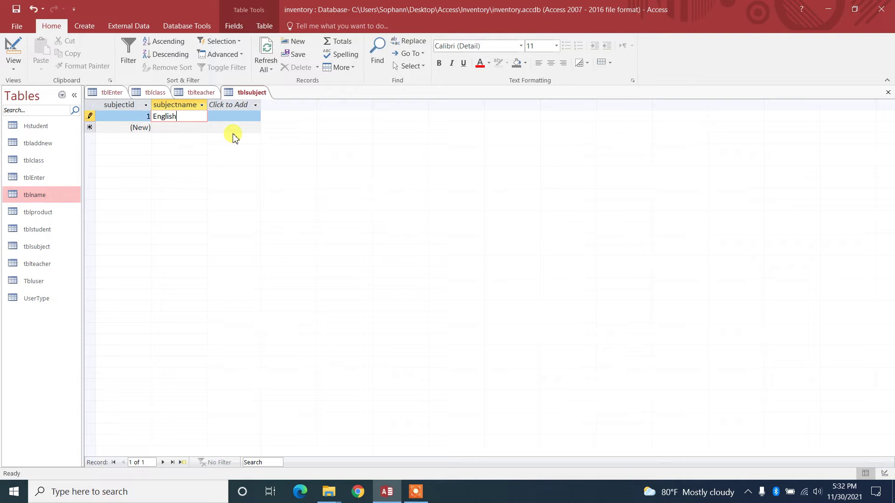
pyautogui.press('Down')
pyautogui.write('kh')
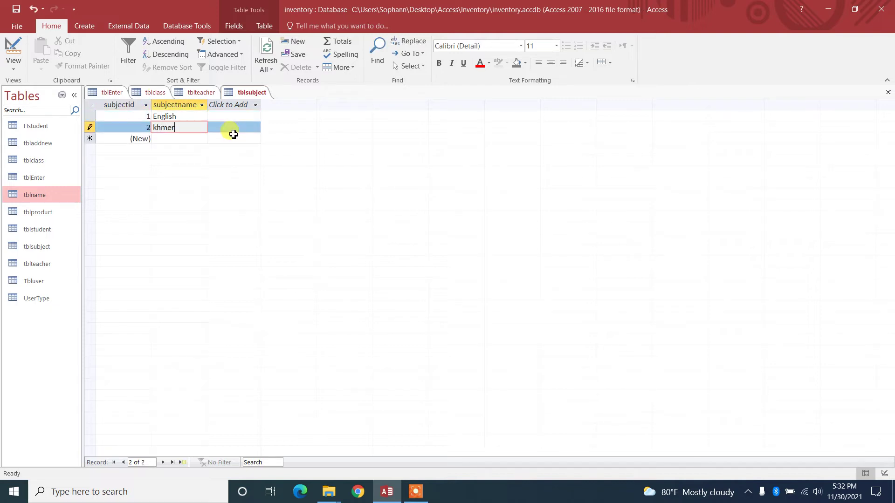
pyautogui.write('mer')
pyautogui.press('Tab')
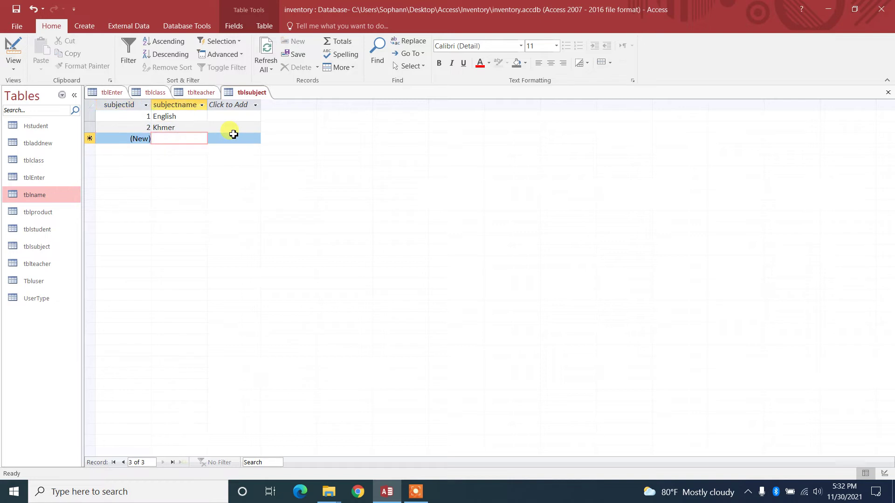
pyautogui.write('Thia')
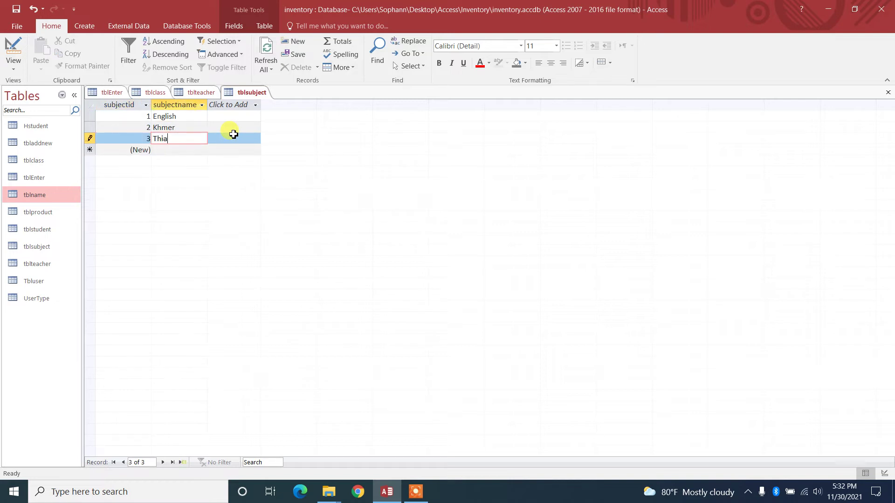
pyautogui.press('Return')
pyautogui.press('Tab')
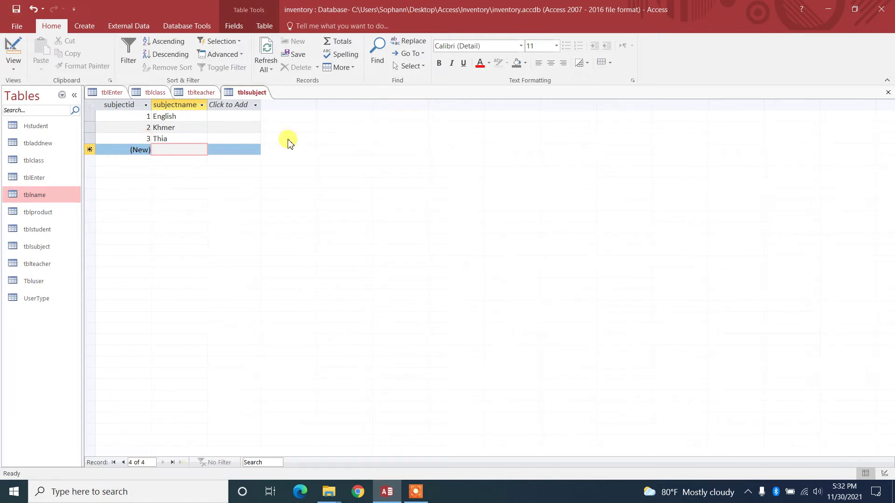
# Check the records in tblteacher, tblsubject and tblclass, and close all open tables including tblEnter
pyautogui.click(204, 94)
pyautogui.click(245, 93)
pyautogui.click(201, 93)
pyautogui.click(155, 93)
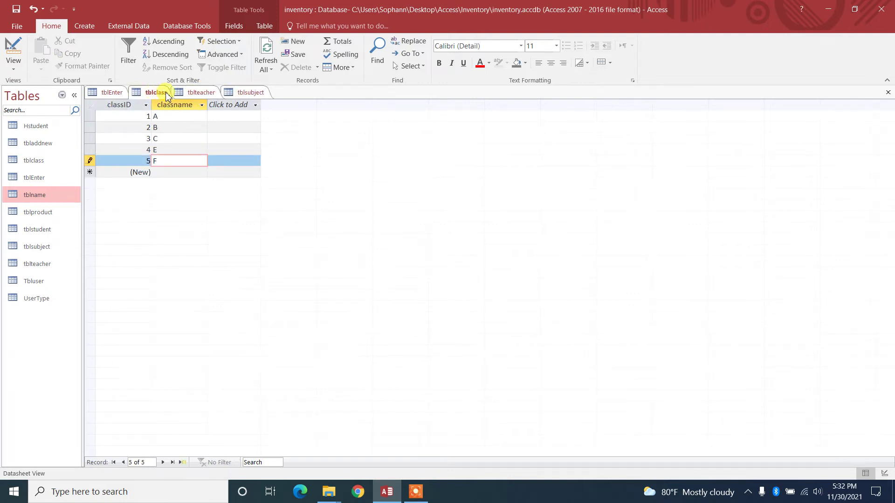
pyautogui.click(200, 92)
pyautogui.click(248, 92)
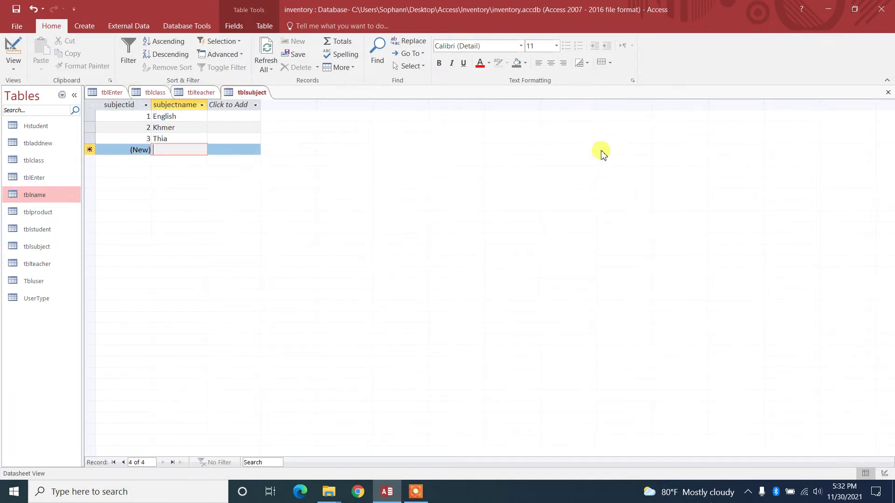
pyautogui.click(887, 92)
pyautogui.click(888, 93)
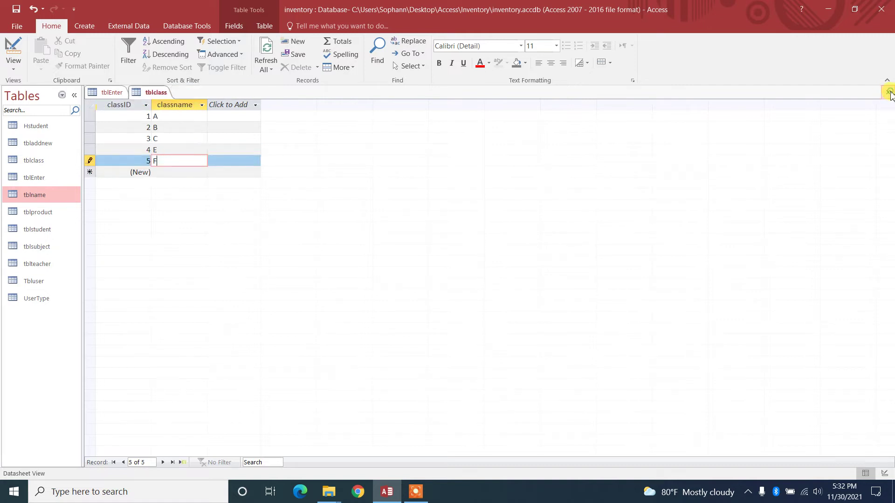
pyautogui.click(888, 92)
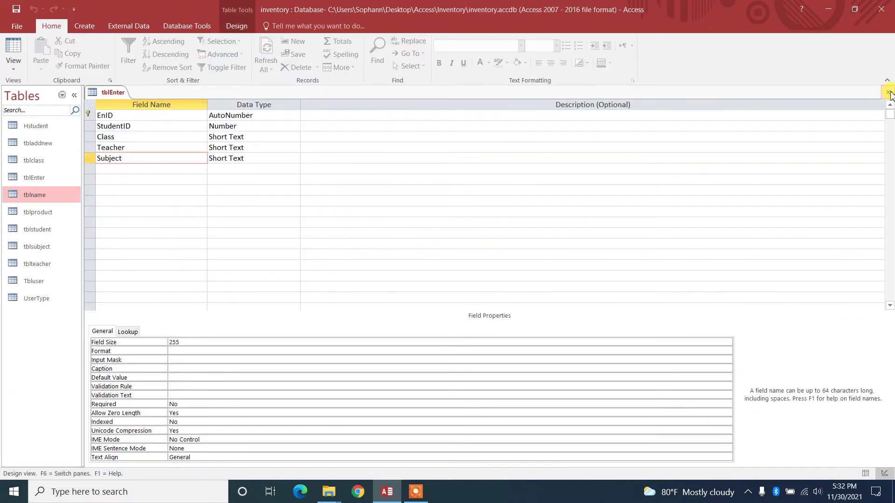
pyautogui.click(888, 92)
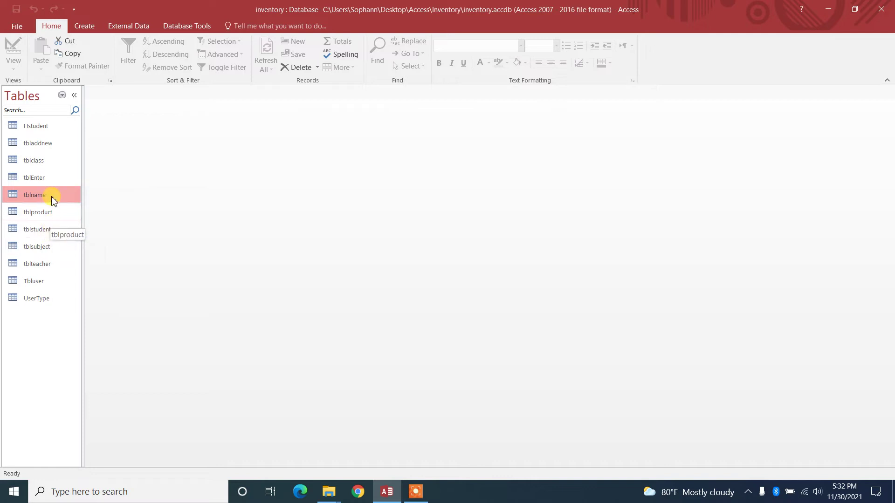
# Open tblEnter in Design view and start the Lookup Wizard for the Class field
pyautogui.click(53, 180)
pyautogui.doubleClick(52, 180)
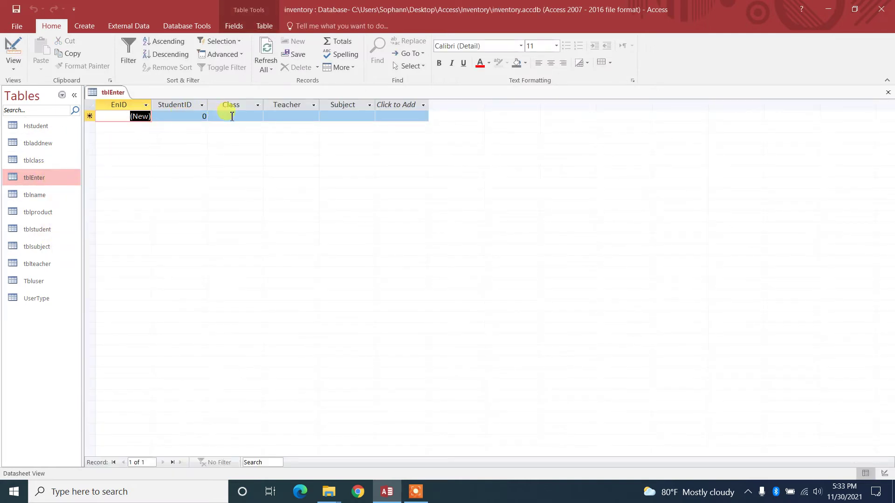
pyautogui.click(13, 53)
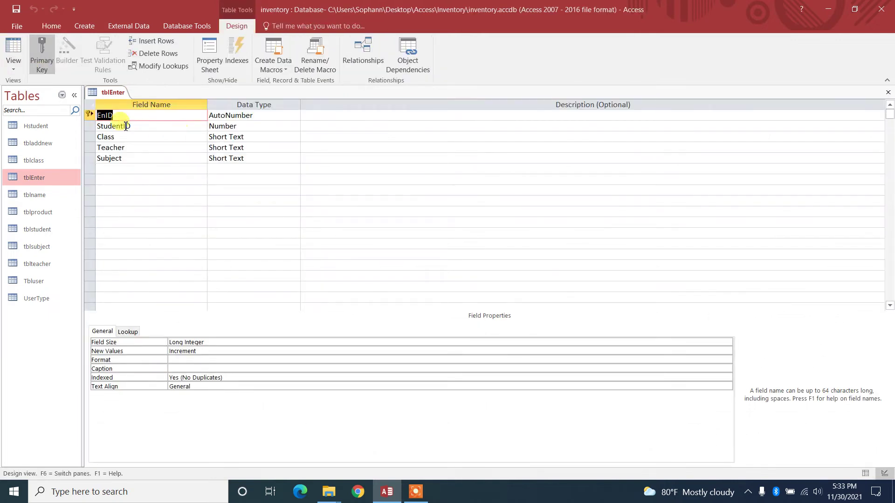
pyautogui.click(252, 137)
pyautogui.click(295, 137)
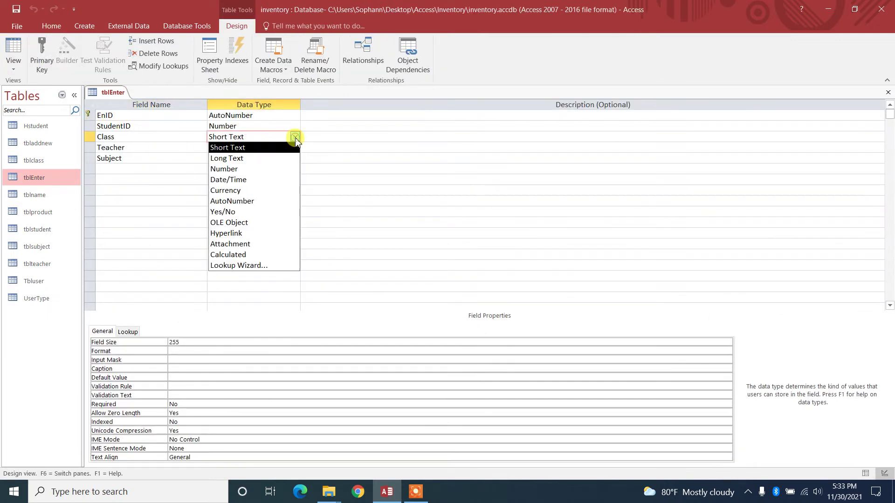
pyautogui.click(268, 270)
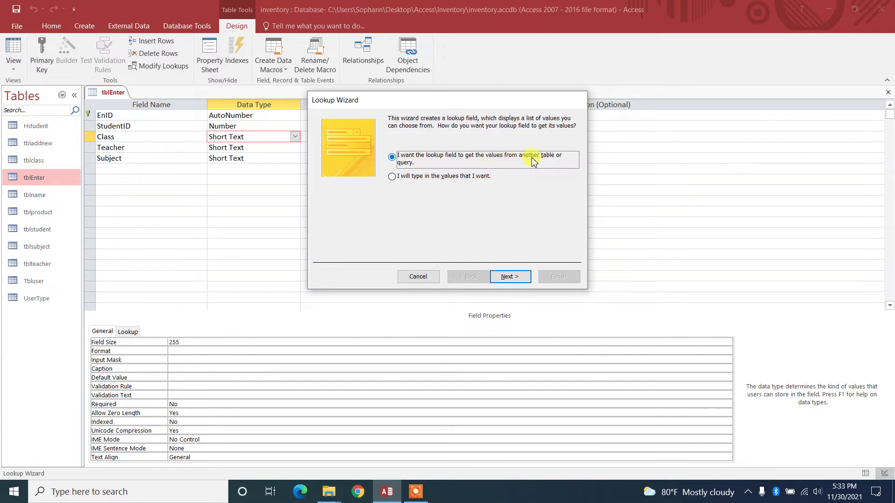
# Have the Class lookup get its values from another table, choosing tblclass as the source
pyautogui.click(515, 277)
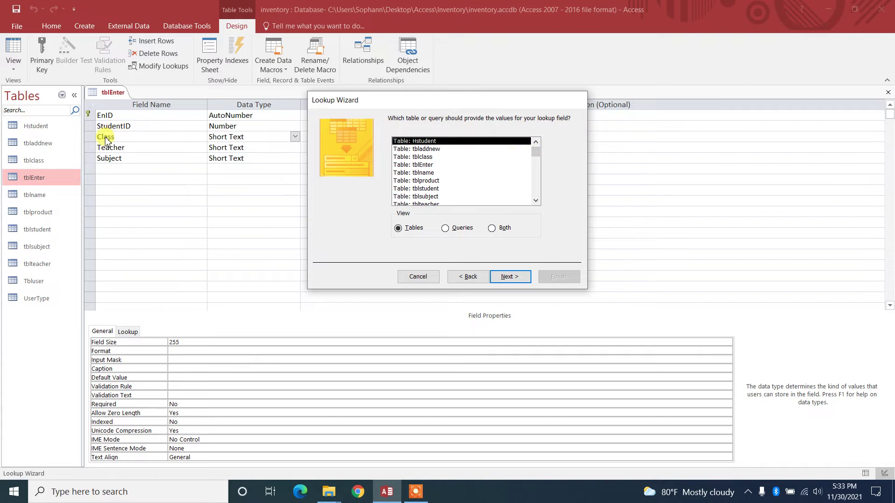
pyautogui.scroll(-1, 454, 184)
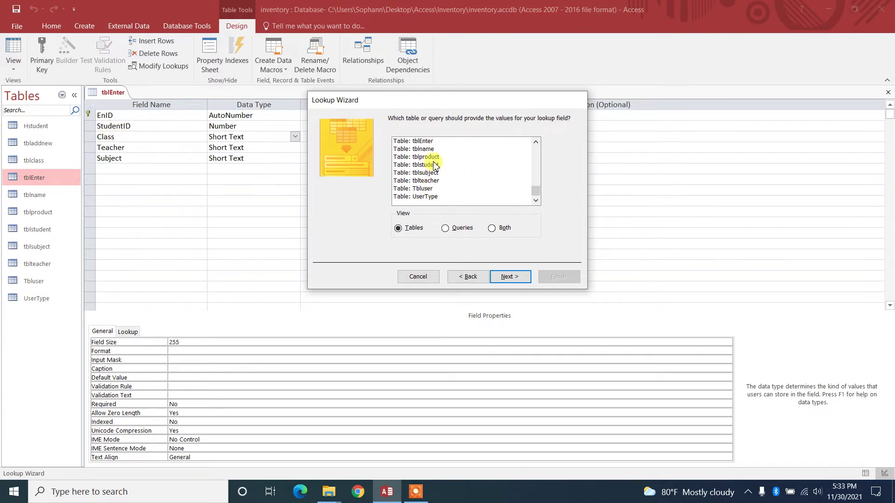
pyautogui.scroll(2, 433, 189)
pyautogui.click(421, 149)
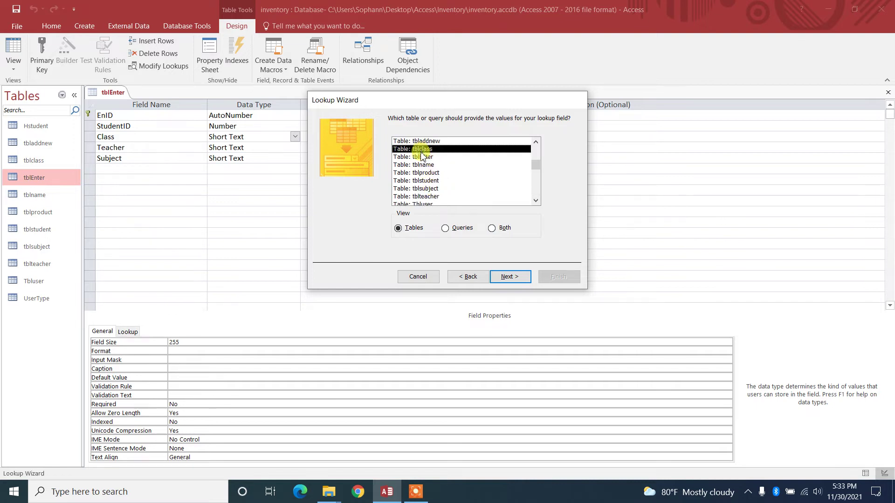
pyautogui.click(513, 275)
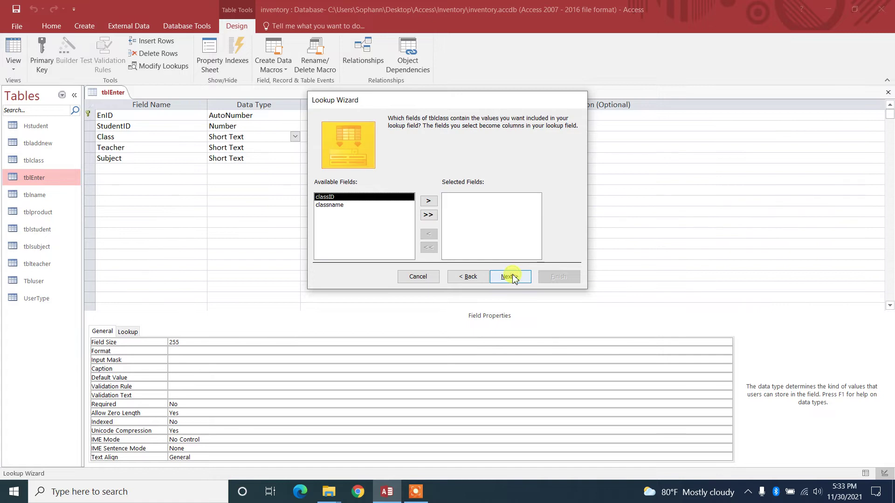
# Include classID and classname in the Class lookup, sort it ascending by classname, and finish it, saving the table
pyautogui.click(429, 215)
pyautogui.click(512, 278)
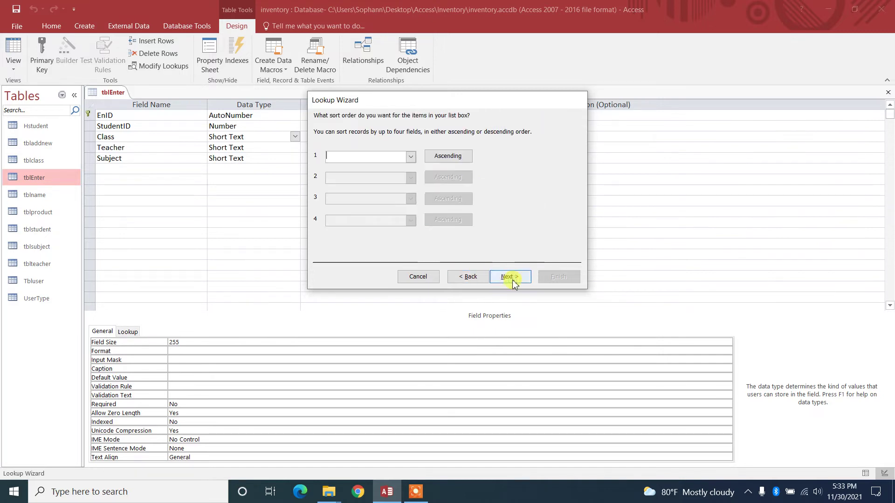
pyautogui.click(410, 157)
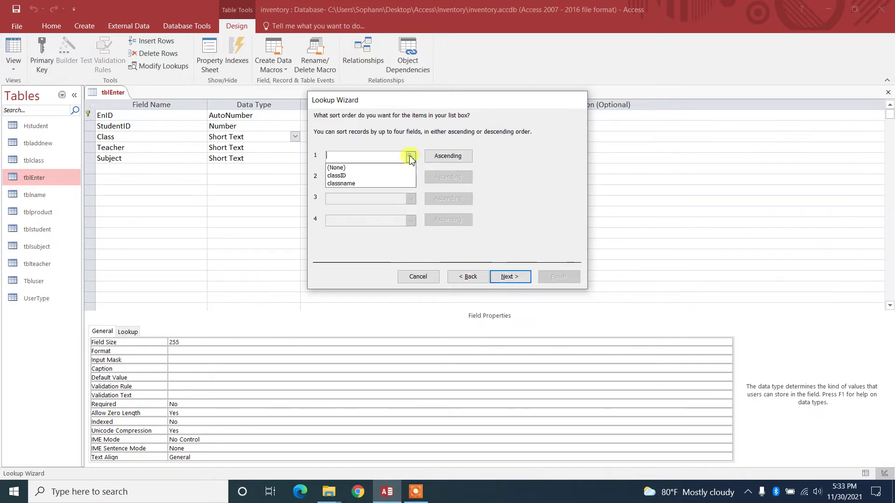
pyautogui.click(372, 183)
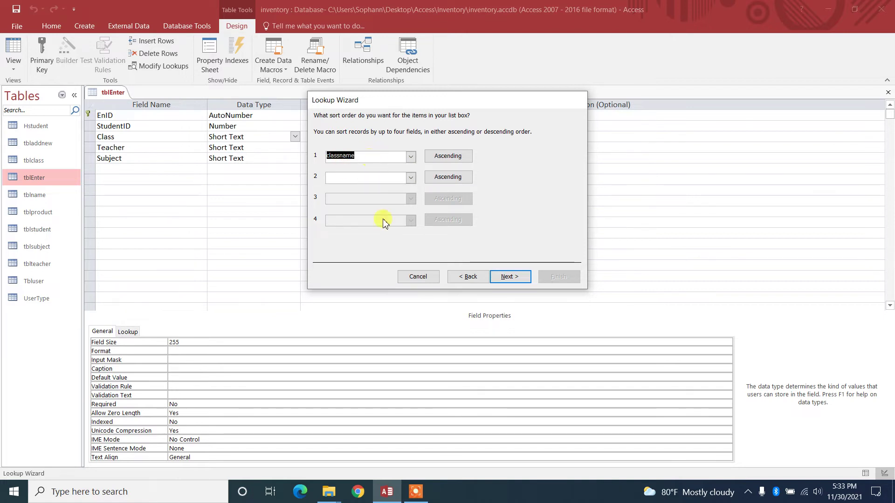
pyautogui.click(511, 276)
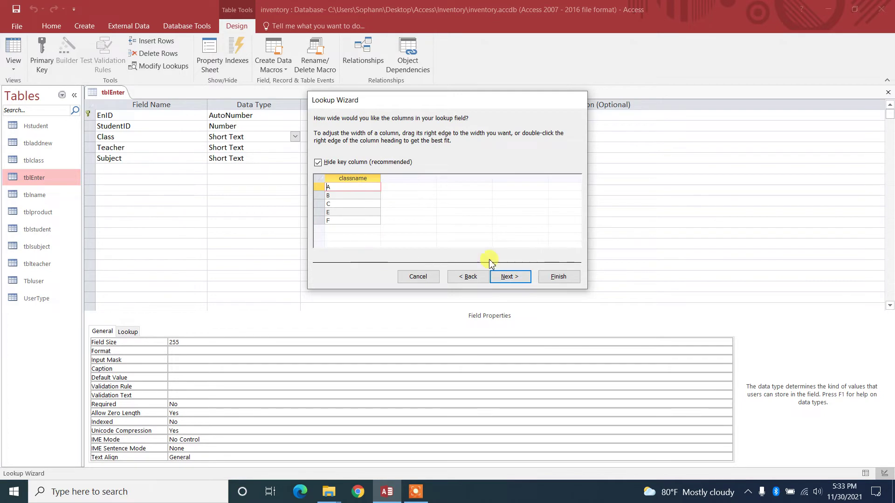
pyautogui.click(561, 277)
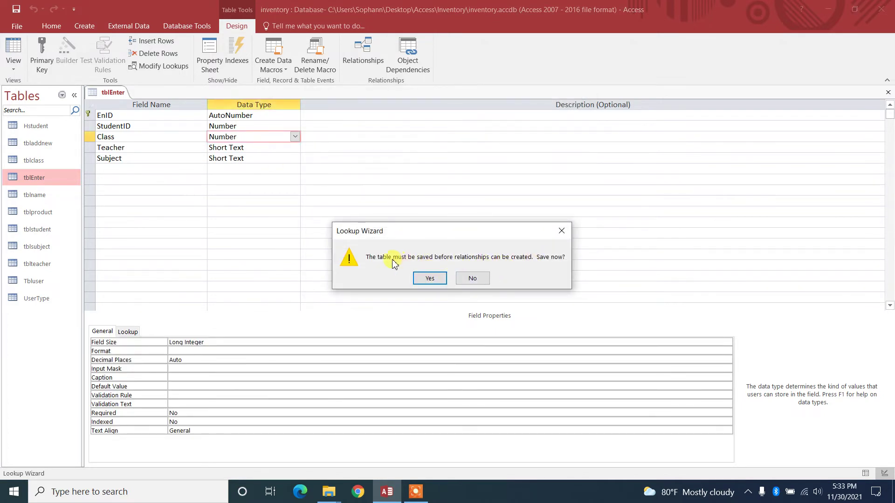
pyautogui.click(429, 279)
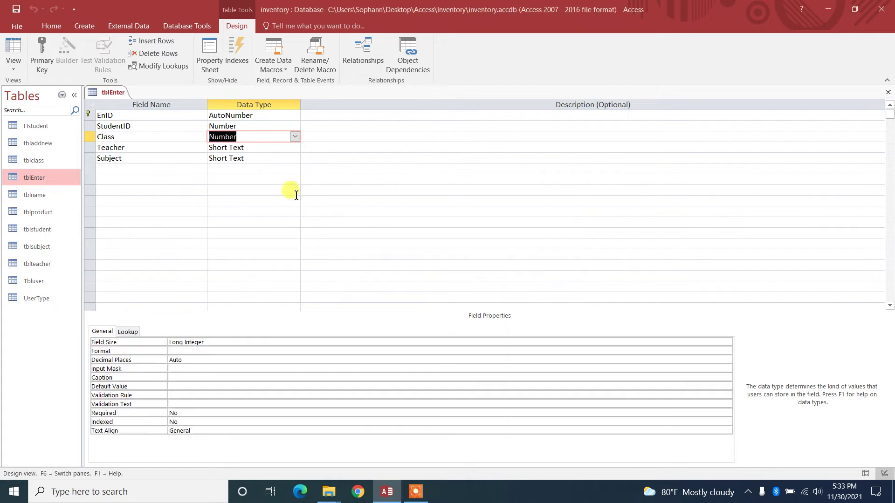
# Start the Lookup Wizard for the Teacher field and choose tblteacher as the table supplying its values
pyautogui.click(261, 148)
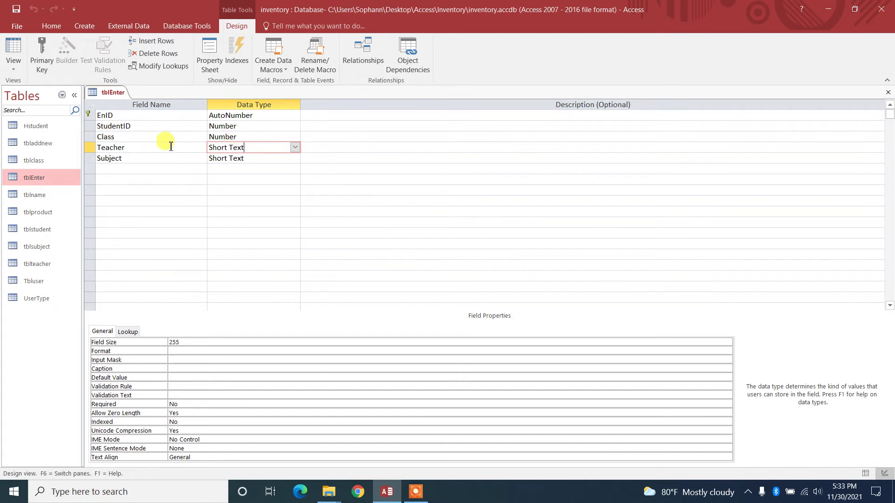
pyautogui.click(292, 147)
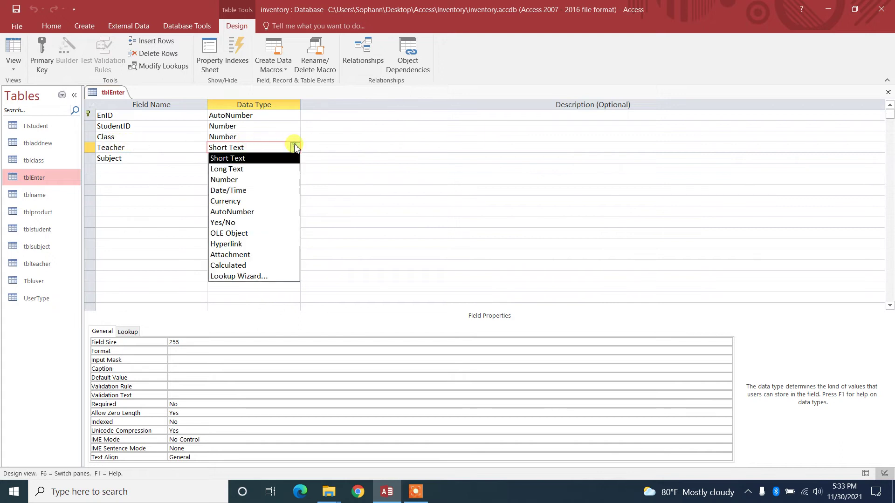
pyautogui.click(263, 277)
pyautogui.click(509, 276)
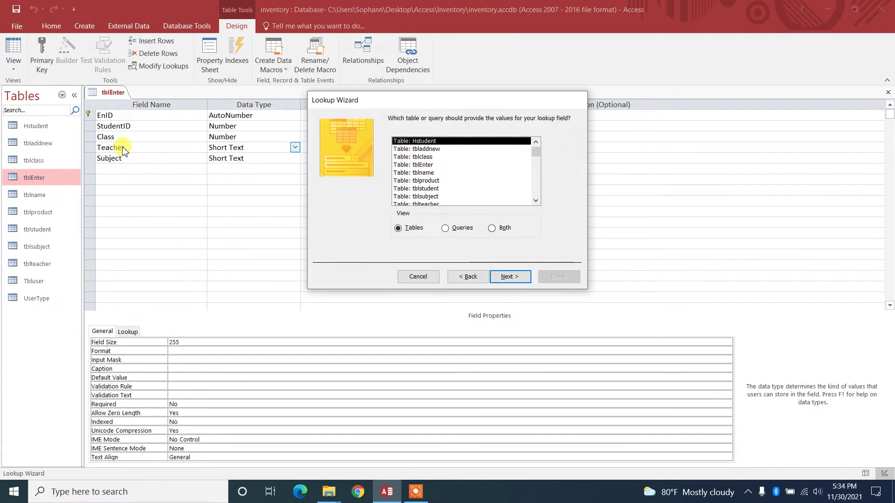
pyautogui.click(430, 173)
pyautogui.scroll(-1, 444, 188)
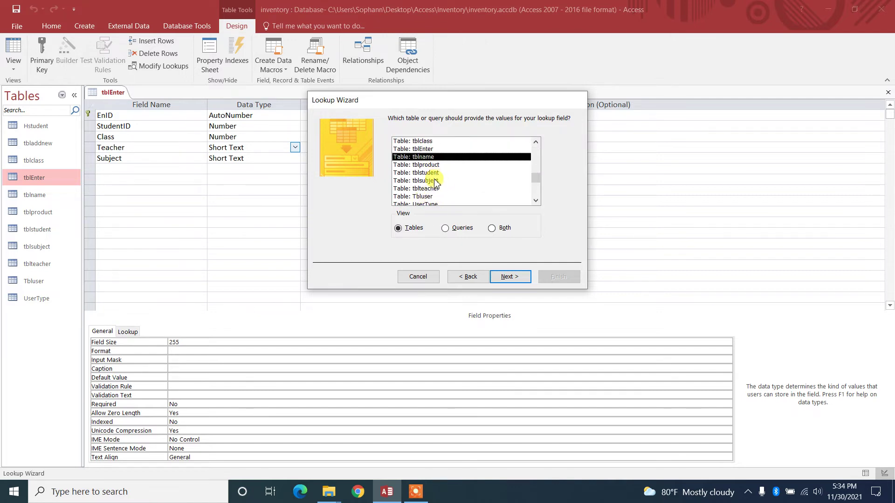
pyautogui.click(433, 182)
pyautogui.click(437, 189)
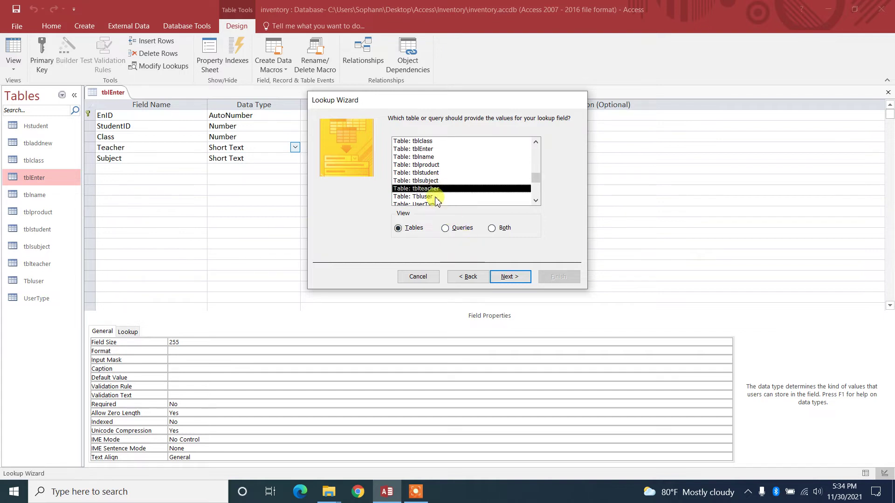
pyautogui.click(510, 277)
# Include teacherid and teachername in the Teacher lookup, sort it ascending by teachername, and finish it, saving the table
pyautogui.click(428, 217)
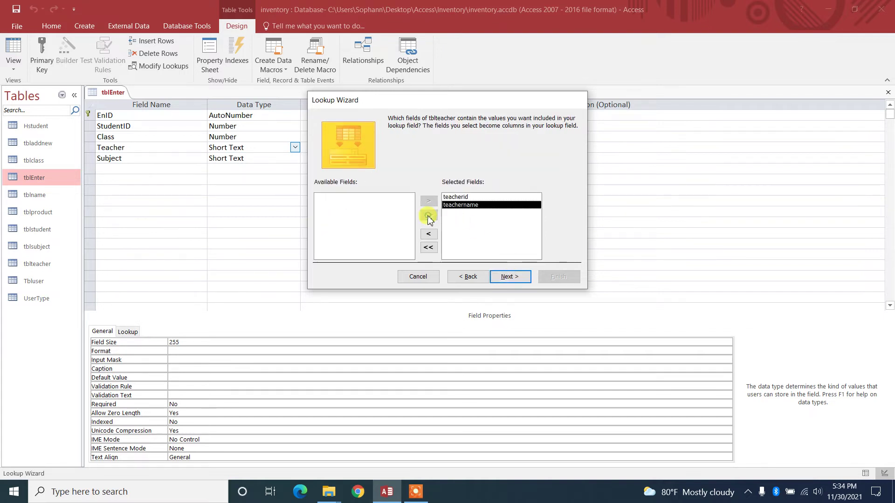
pyautogui.click(510, 276)
pyautogui.click(406, 157)
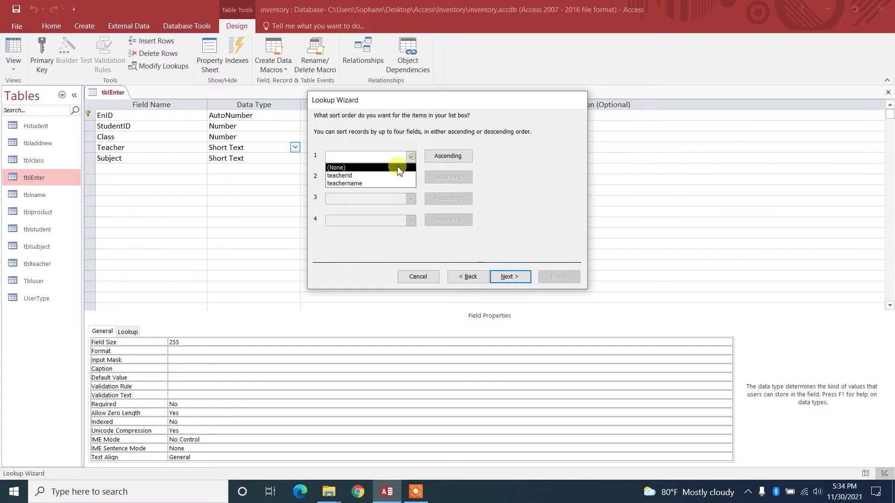
pyautogui.click(387, 183)
pyautogui.click(512, 276)
pyautogui.click(569, 278)
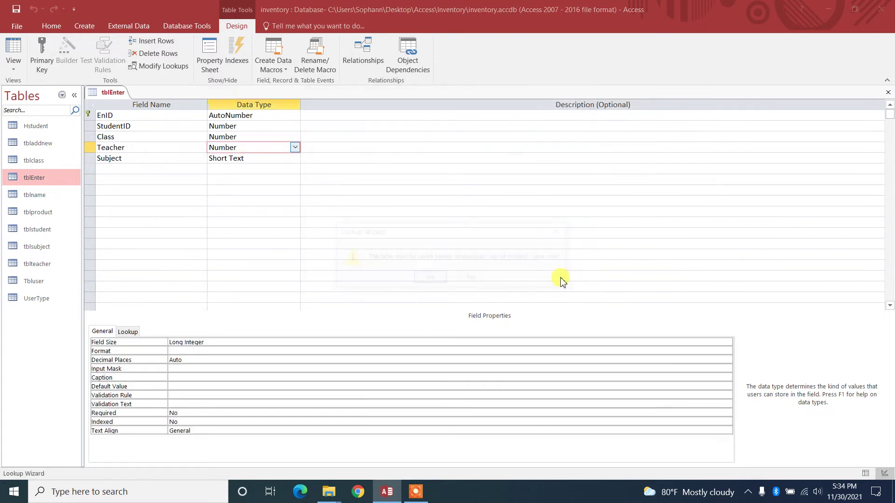
pyautogui.click(429, 278)
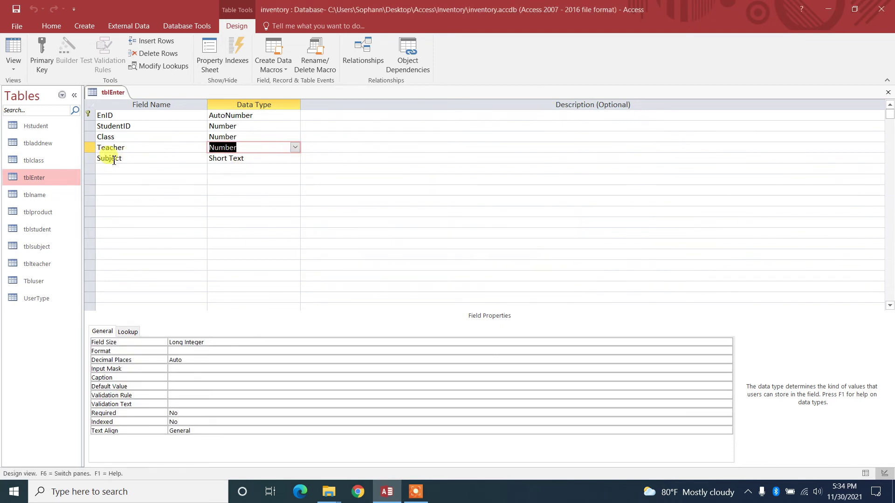
# Start the Lookup Wizard for the Subject field and choose tblsubject as the table supplying its values
pyautogui.click(223, 158)
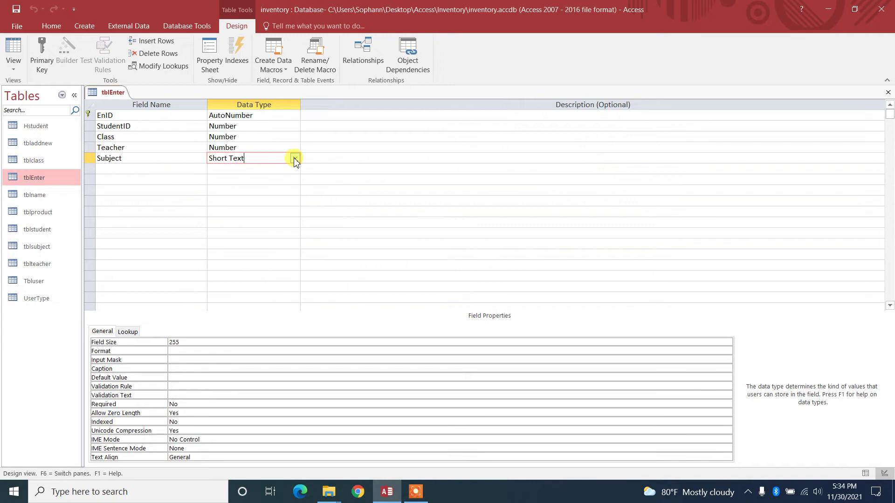
pyautogui.click(295, 158)
pyautogui.click(276, 286)
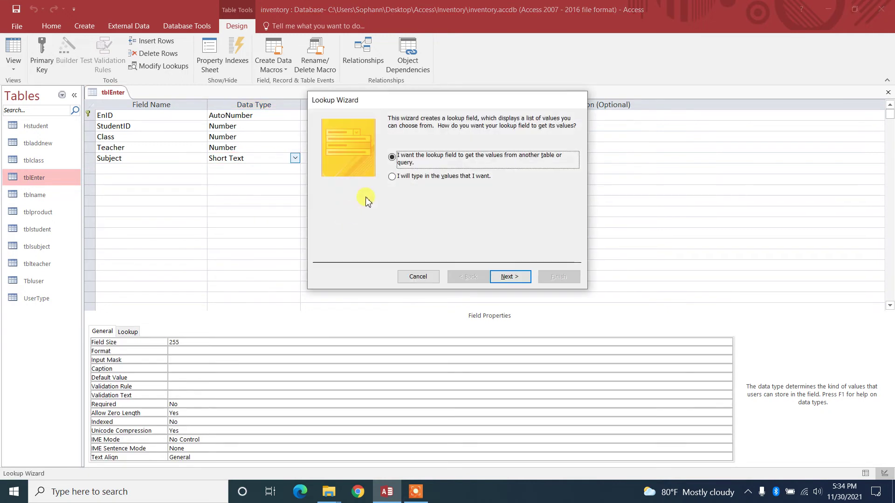
pyautogui.click(510, 277)
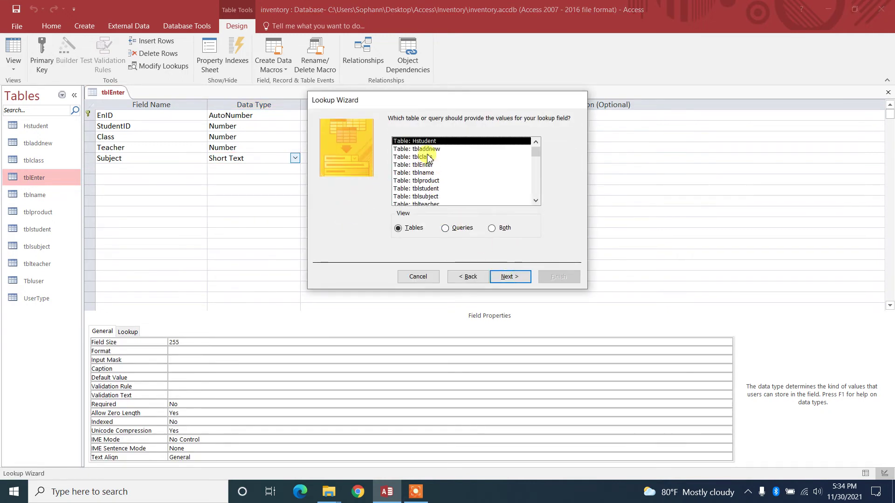
pyautogui.click(429, 197)
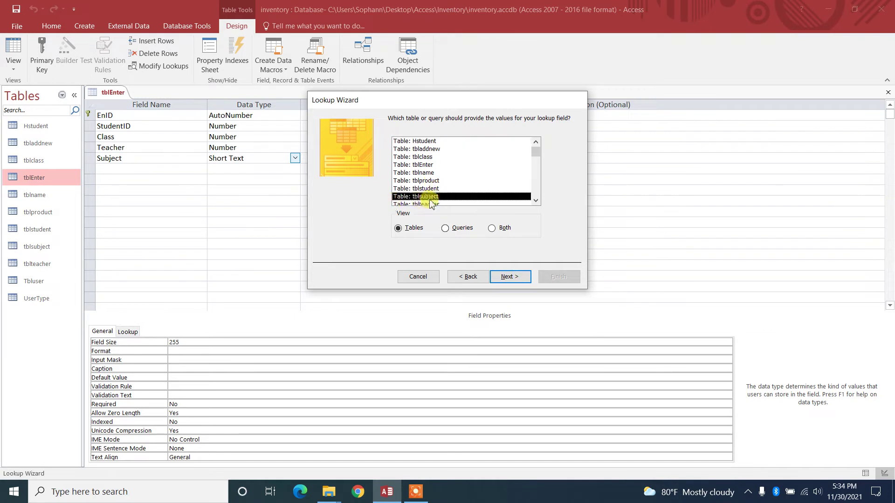
pyautogui.click(509, 277)
# Include subjectid and subjectname in the Subject lookup, sort it ascending by subjectname, and finish it, saving the table
pyautogui.click(429, 215)
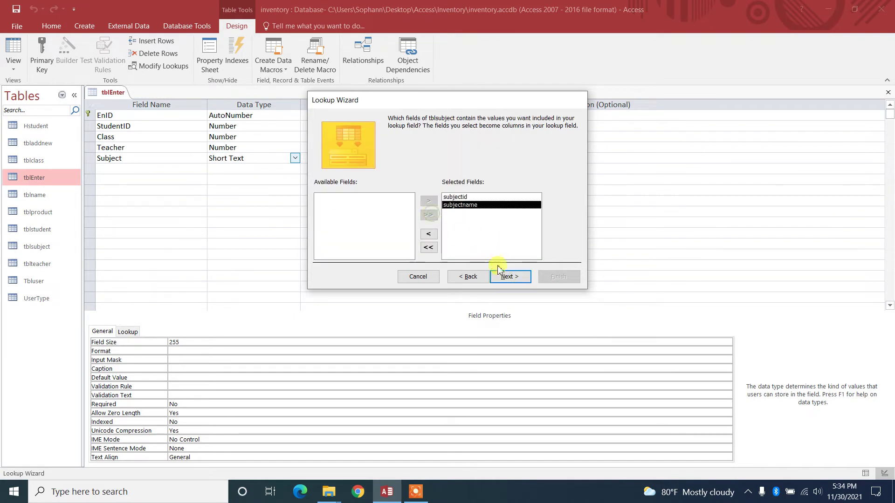
pyautogui.click(510, 277)
pyautogui.click(410, 156)
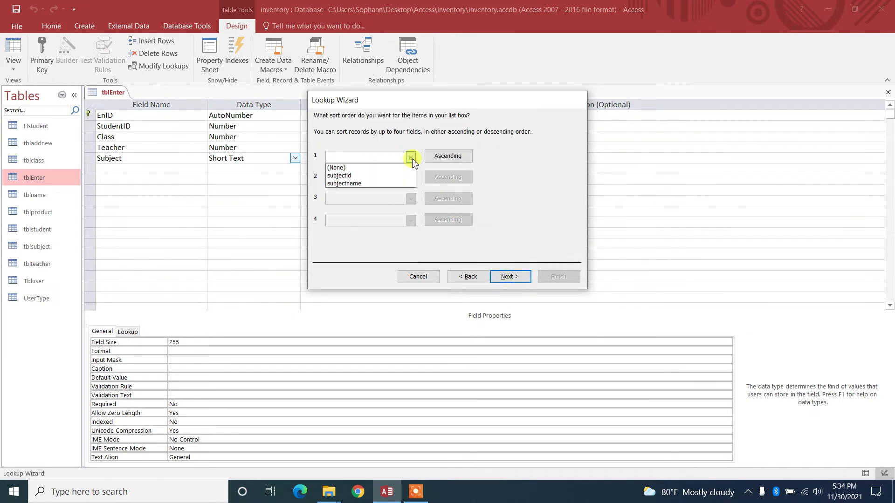
pyautogui.click(382, 183)
pyautogui.click(509, 276)
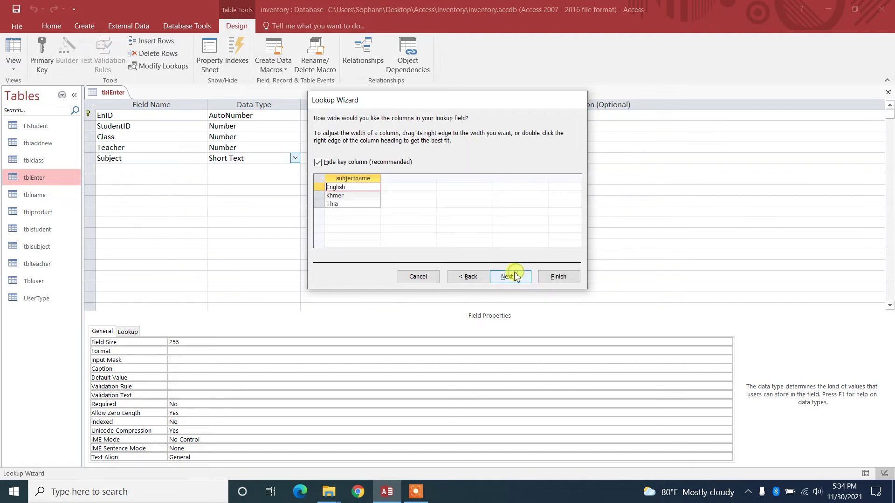
pyautogui.click(559, 276)
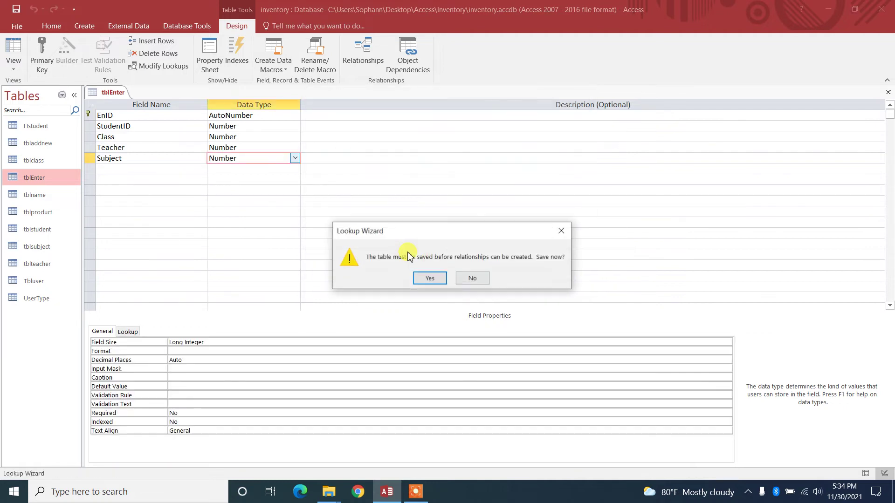
pyautogui.click(431, 278)
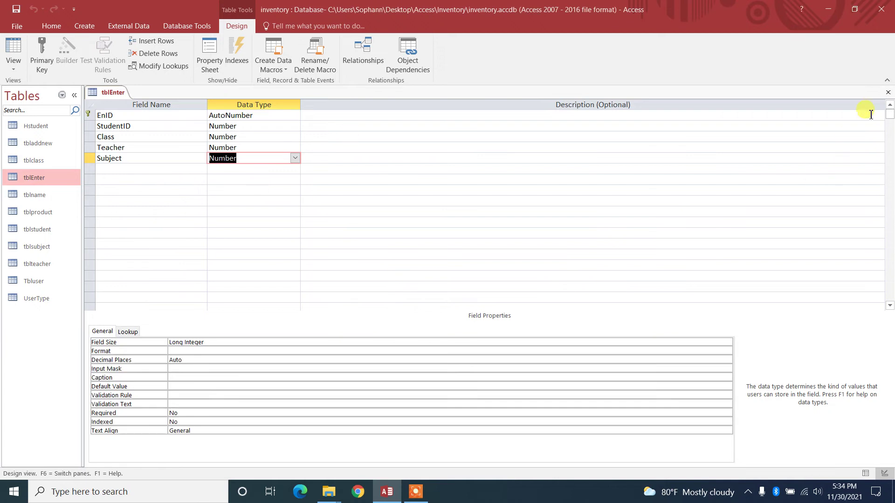
# Close tblEnter's design, check the table in Datasheet view, and close it again
pyautogui.click(888, 93)
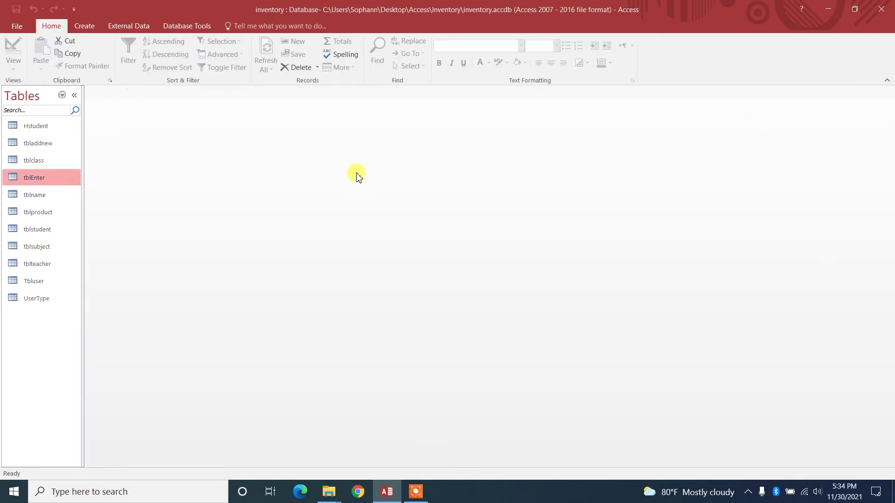
pyautogui.doubleClick(34, 178)
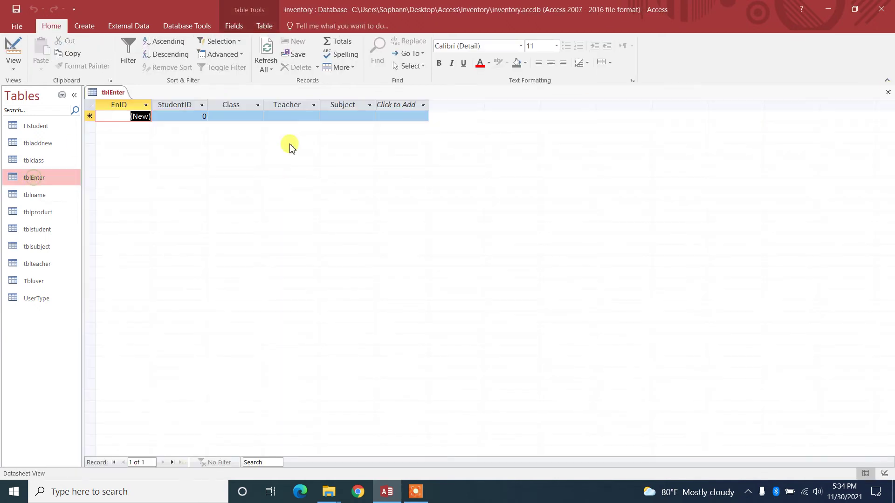
pyautogui.click(888, 94)
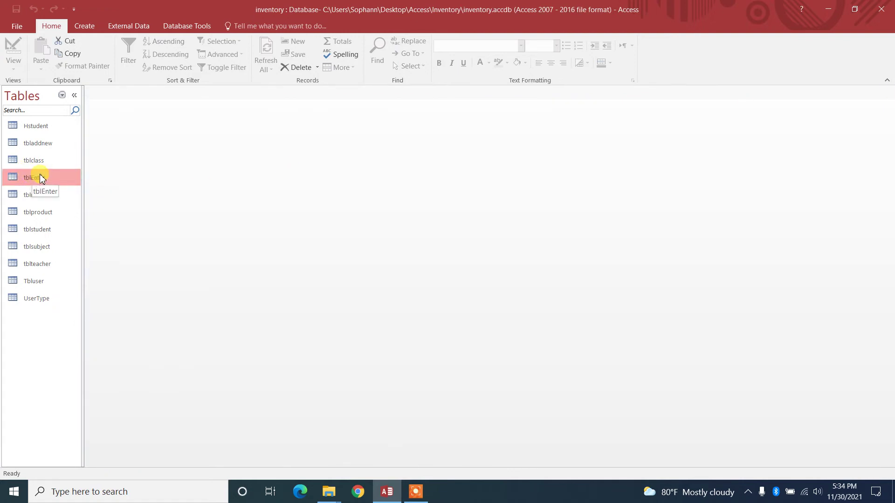
# List the database's forms and open the Enter Study form in Design View
pyautogui.click(62, 94)
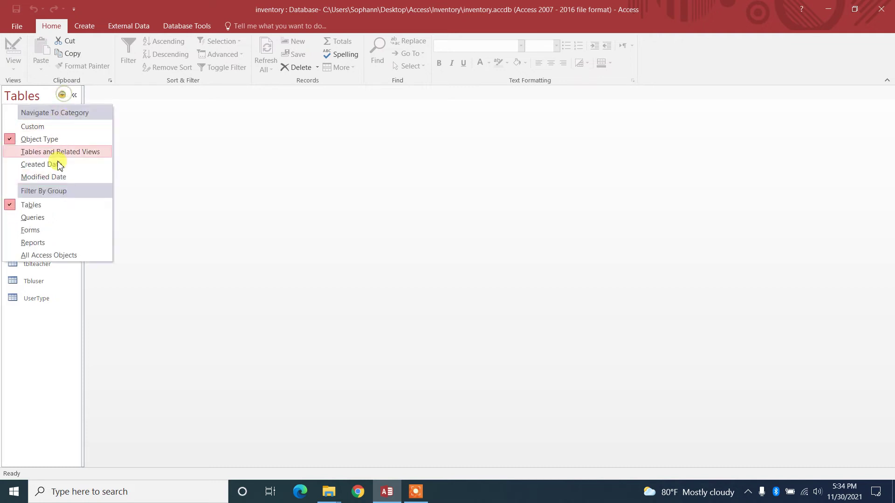
pyautogui.click(57, 231)
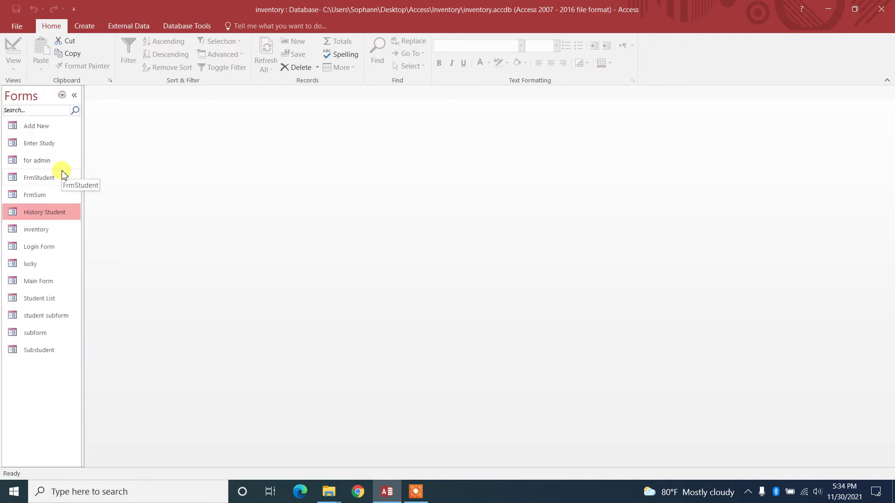
pyautogui.doubleClick(54, 143)
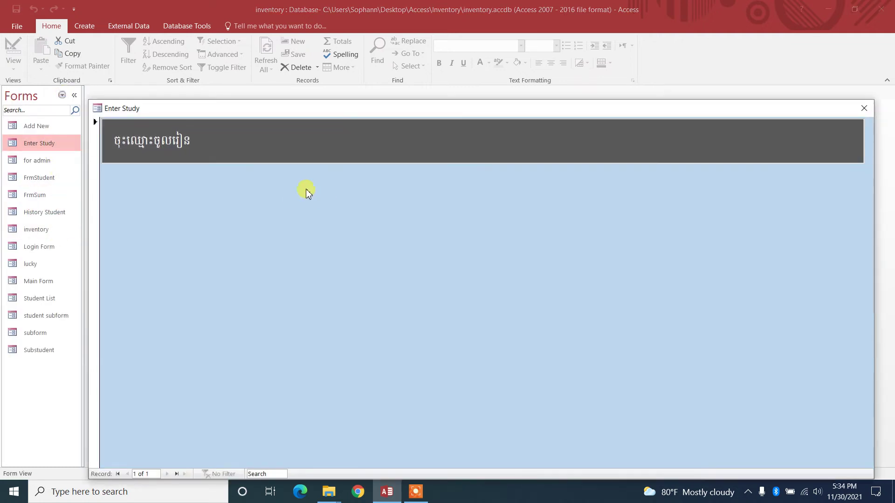
pyautogui.moveTo(387, 108); pyautogui.dragTo(362, 98)
pyautogui.rightClick(451, 194)
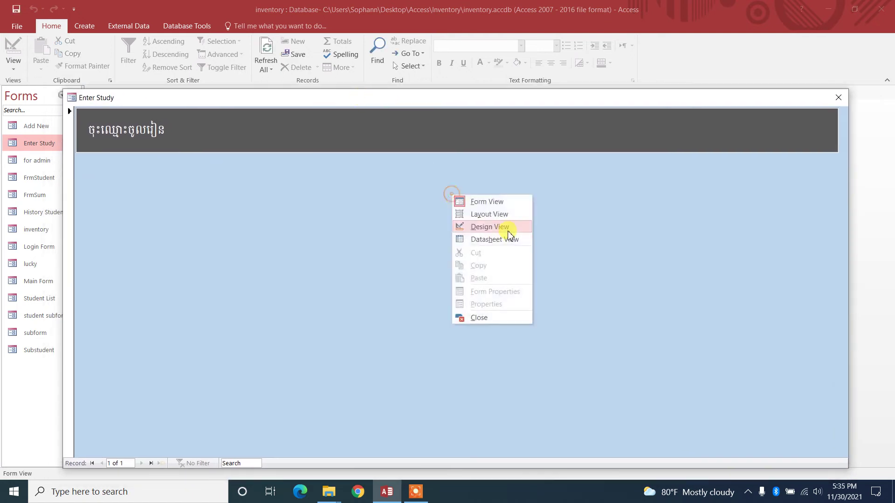
pyautogui.click(507, 228)
# Shift the dark header rectangle slightly down and narrow it to end at about 9.3 inches on the ruler
pyautogui.click(838, 154)
pyautogui.click(848, 156)
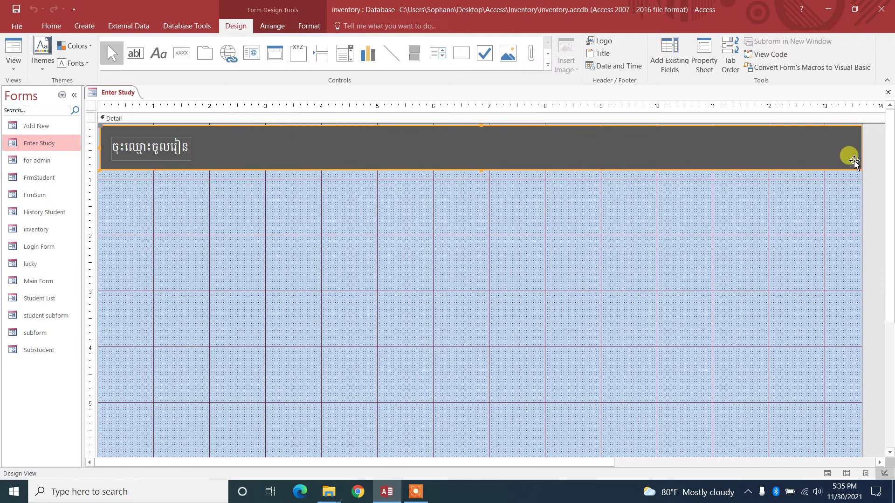
pyautogui.moveTo(854, 148); pyautogui.dragTo(652, 158)
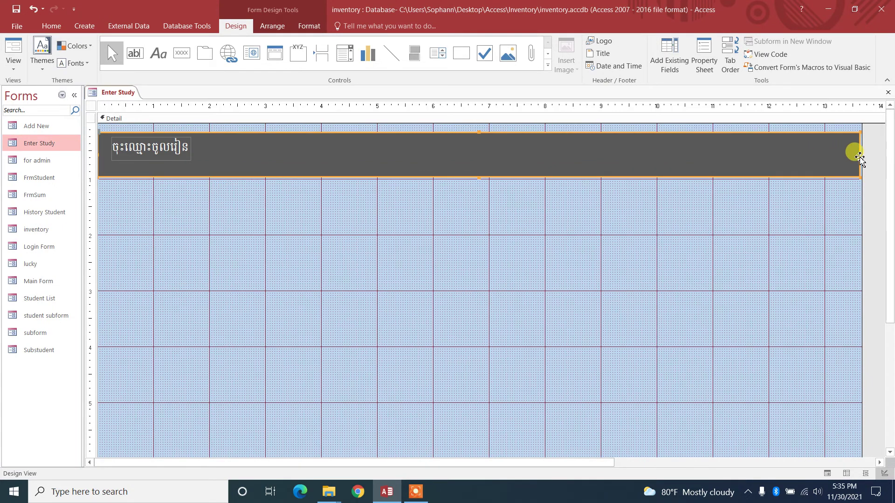
pyautogui.moveTo(855, 148); pyautogui.dragTo(622, 154)
pyautogui.click(697, 285)
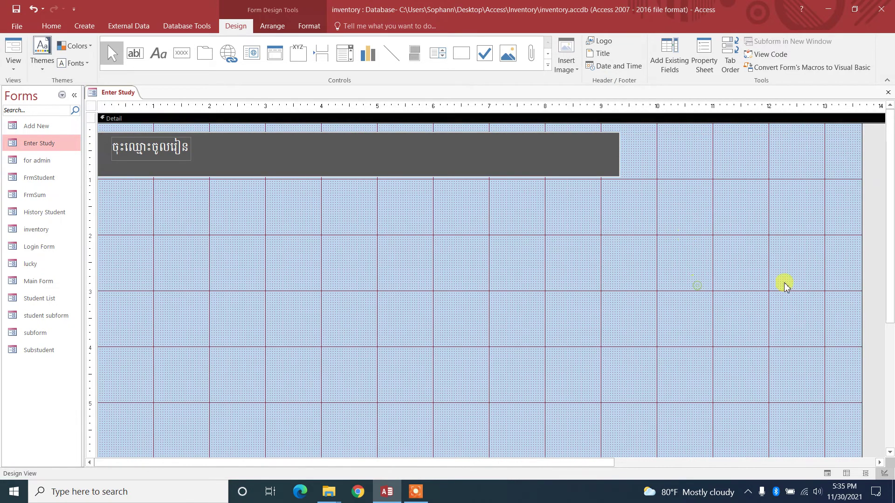
# Shrink the form's Detail area to about 9.4 inches wide and 4.1 inches high, matching the header rectangle's width
pyautogui.click(888, 368)
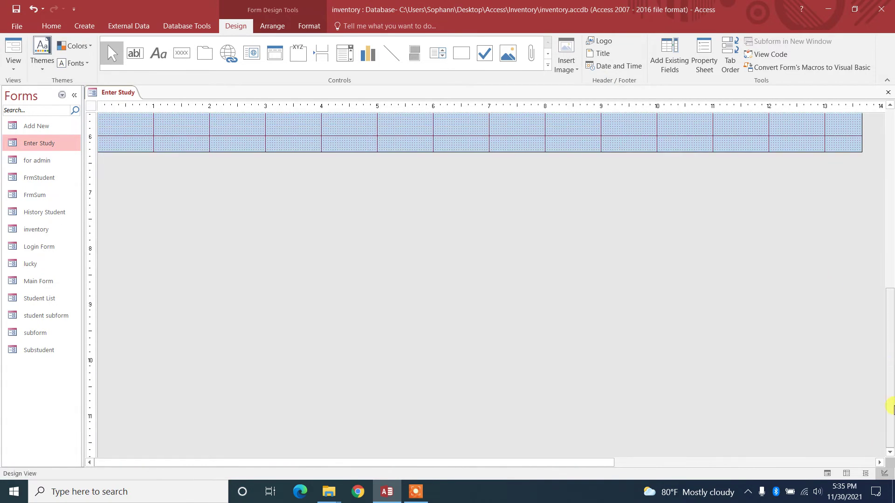
pyautogui.scroll(1, 888, 368)
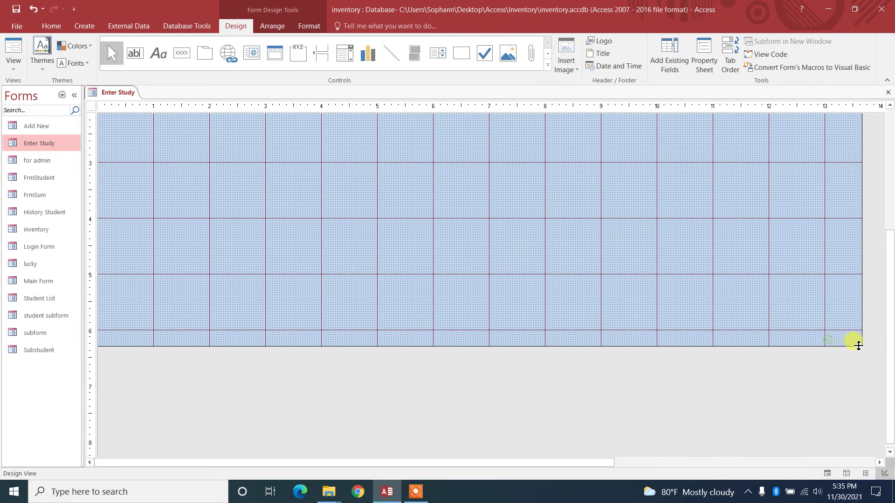
pyautogui.moveTo(861, 344); pyautogui.dragTo(729, 199)
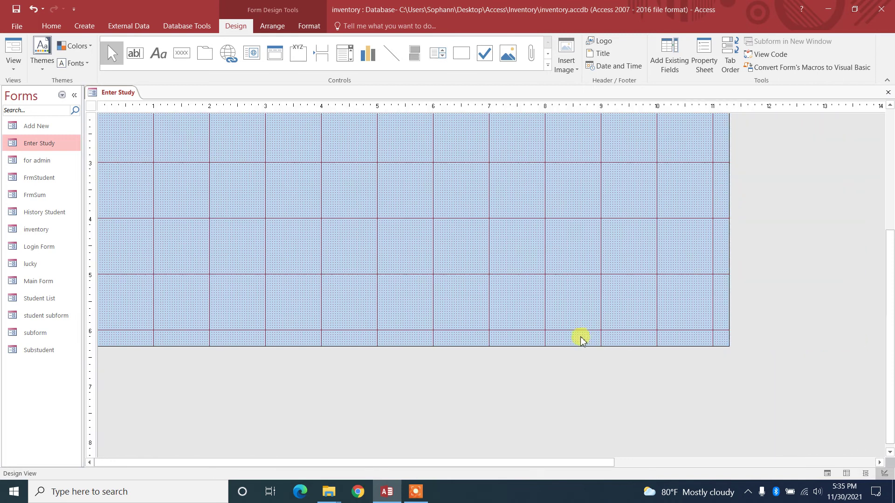
pyautogui.moveTo(578, 345); pyautogui.dragTo(585, 224)
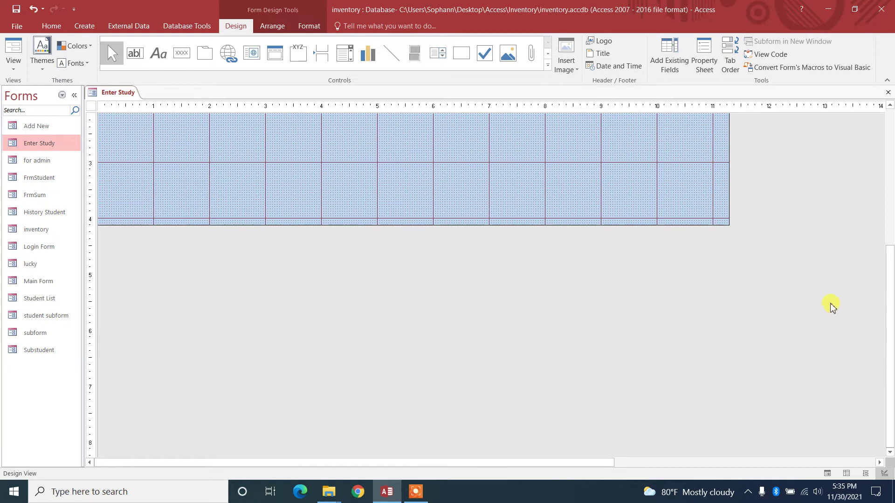
pyautogui.scroll(3, 703, 287)
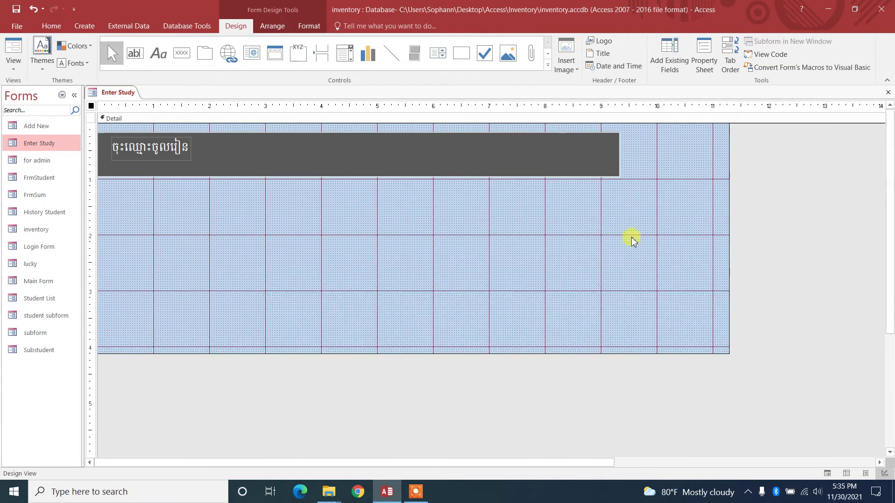
pyautogui.moveTo(728, 183); pyautogui.dragTo(622, 175)
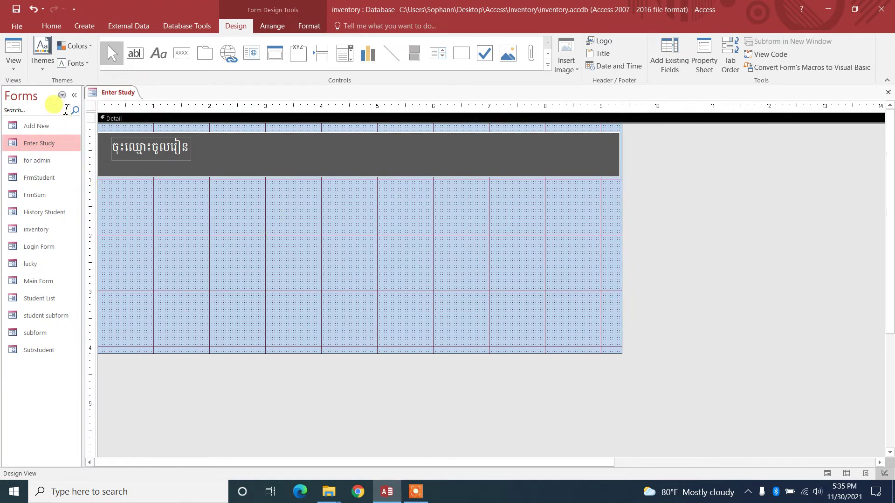
# Display the form's properties, preview the resized Enter Study form in Form View, and return to Design View
pyautogui.click(91, 106)
pyautogui.doubleClick(91, 107)
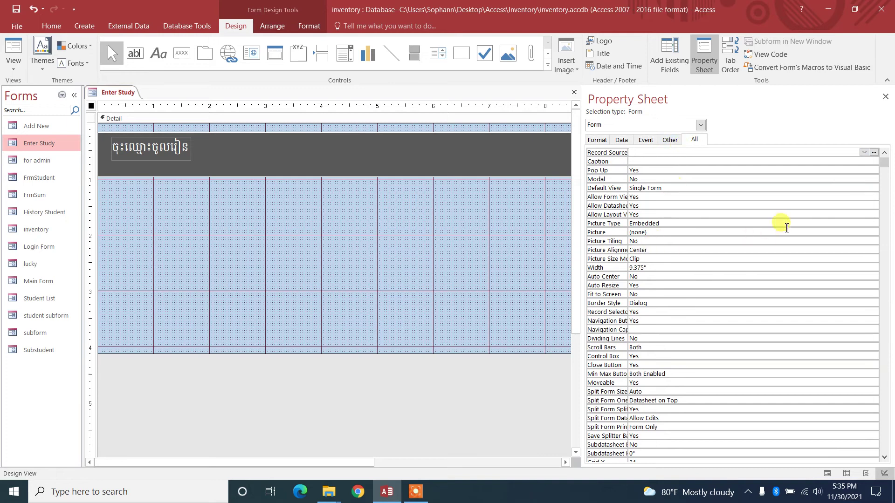
pyautogui.moveTo(884, 164); pyautogui.dragTo(884, 187)
pyautogui.click(13, 46)
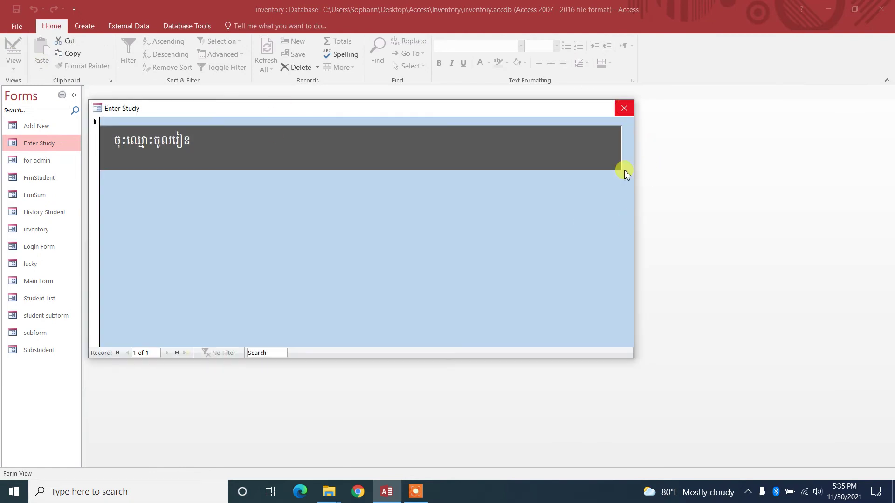
pyautogui.rightClick(364, 227)
pyautogui.click(410, 257)
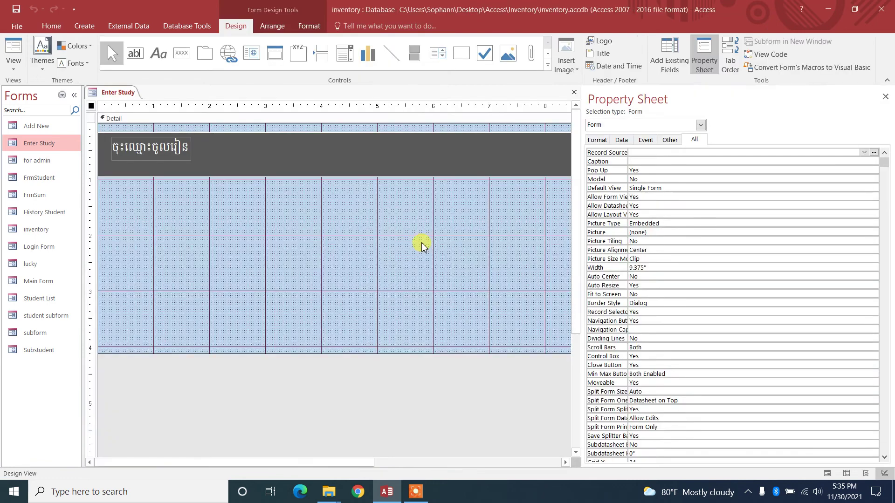
# Open the list of existing fields for adding to the Enter Study form's Detail section
pyautogui.click(481, 257)
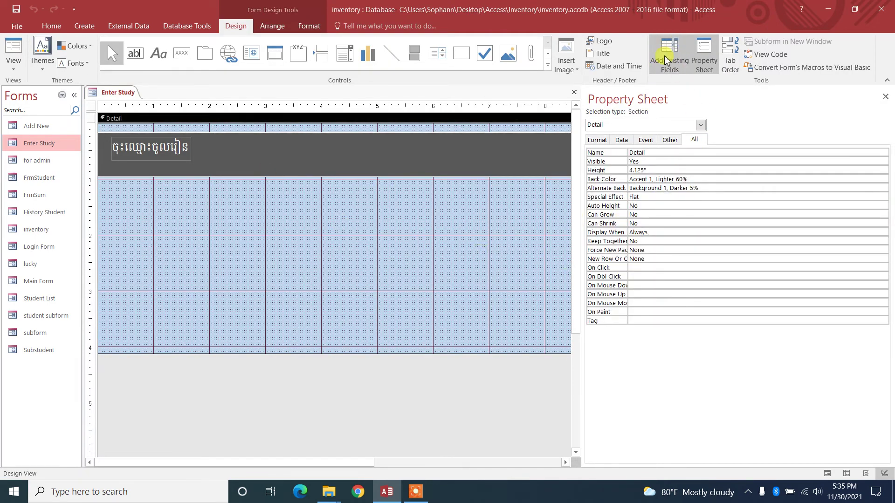
pyautogui.click(671, 70)
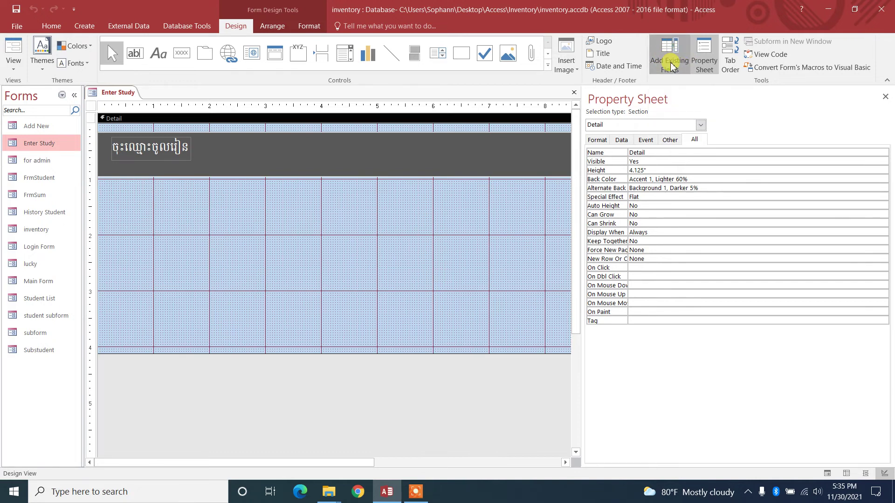
pyautogui.click(670, 56)
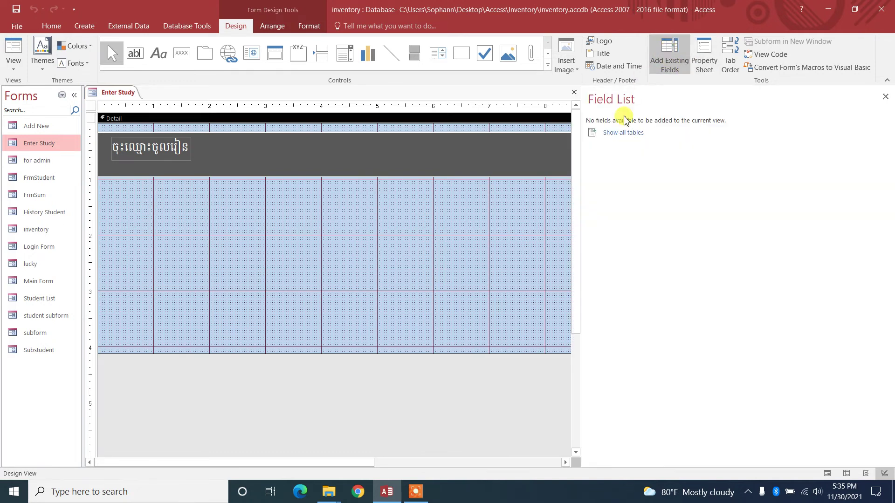